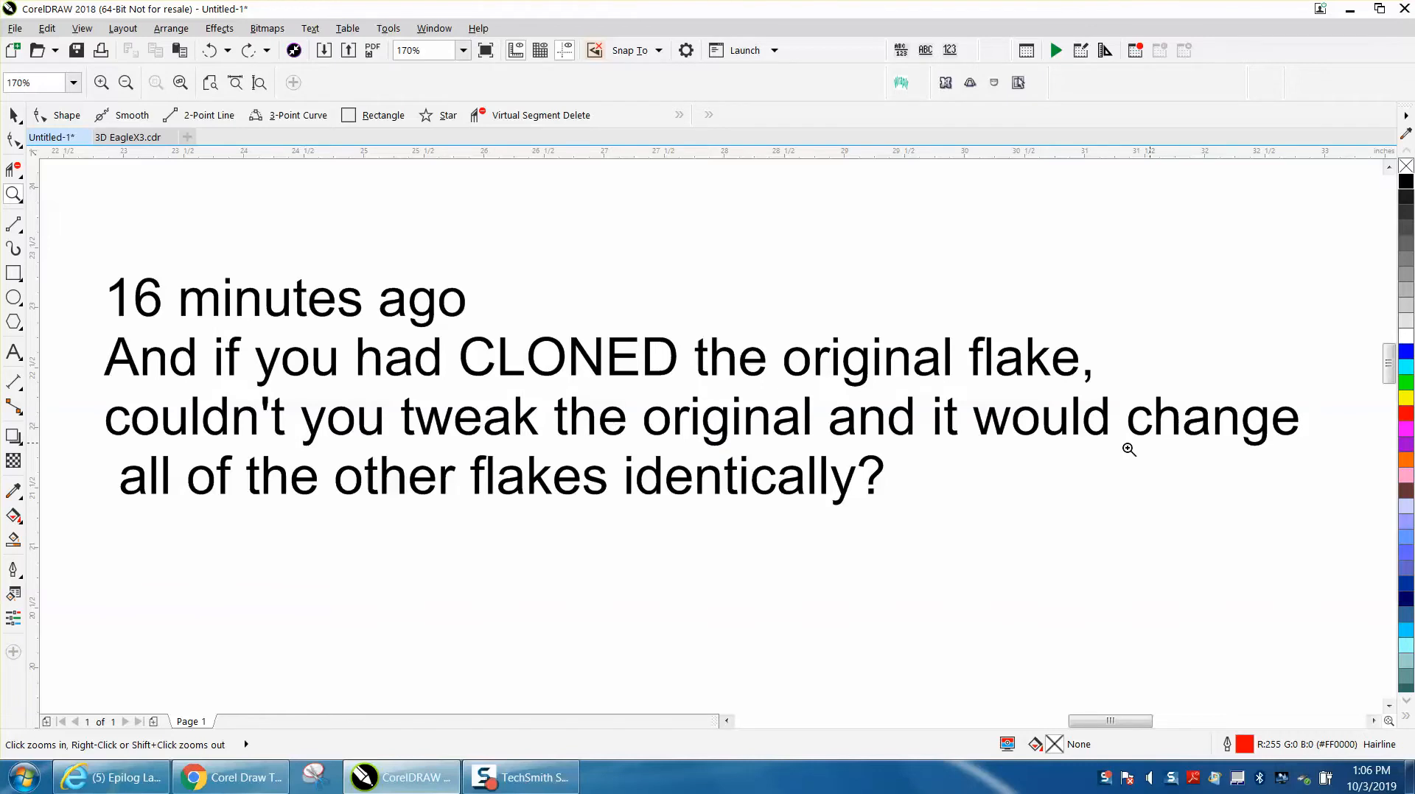
- Delete the comment text beside the red snowflake branch
{"action": "right_click", "coordinate": [856, 456]}
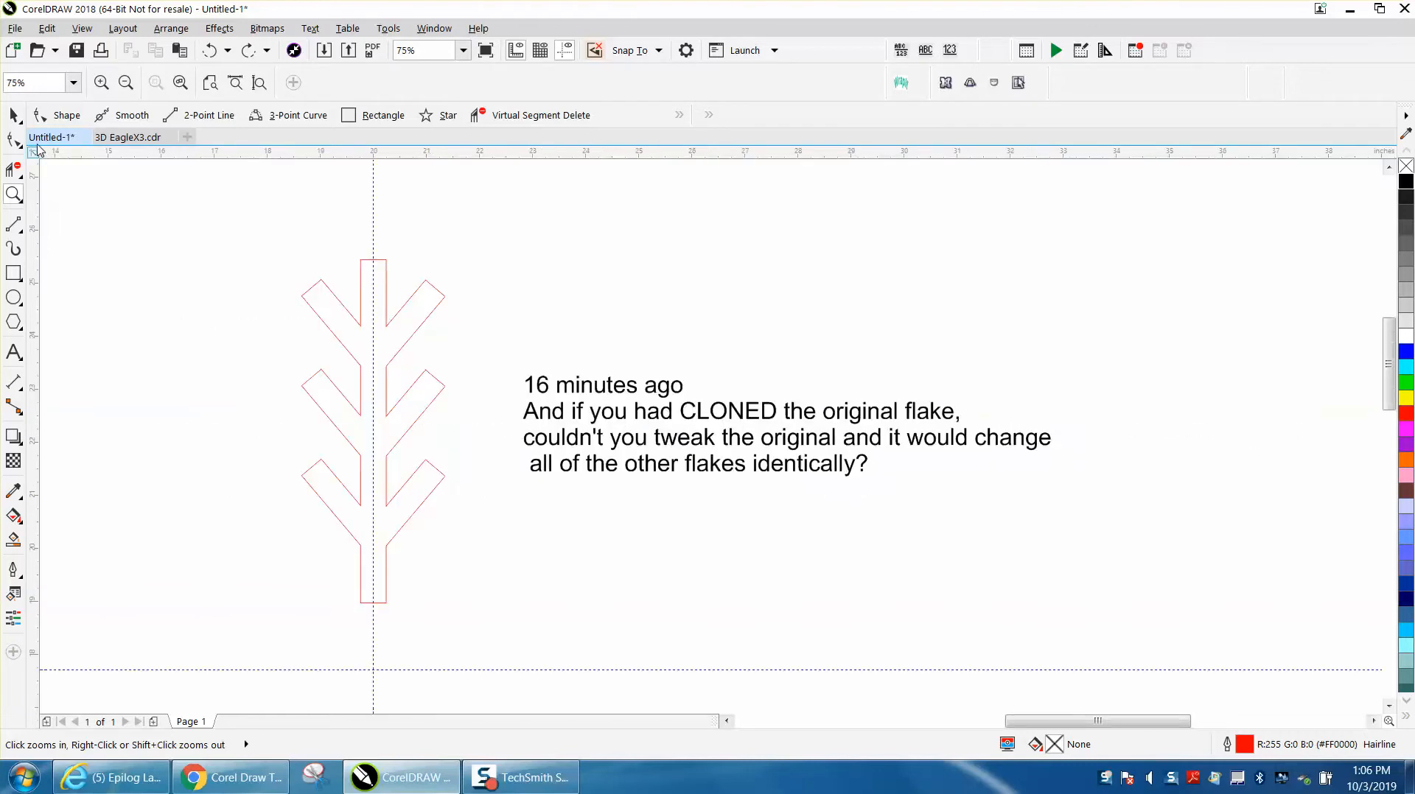
{"action": "left_click", "coordinate": [13, 115]}
{"action": "left_click", "coordinate": [691, 417]}
{"action": "key", "text": "Delete"}
{"action": "scroll", "coordinate": [414, 334], "scroll_direction": "down", "scroll_amount": 2}
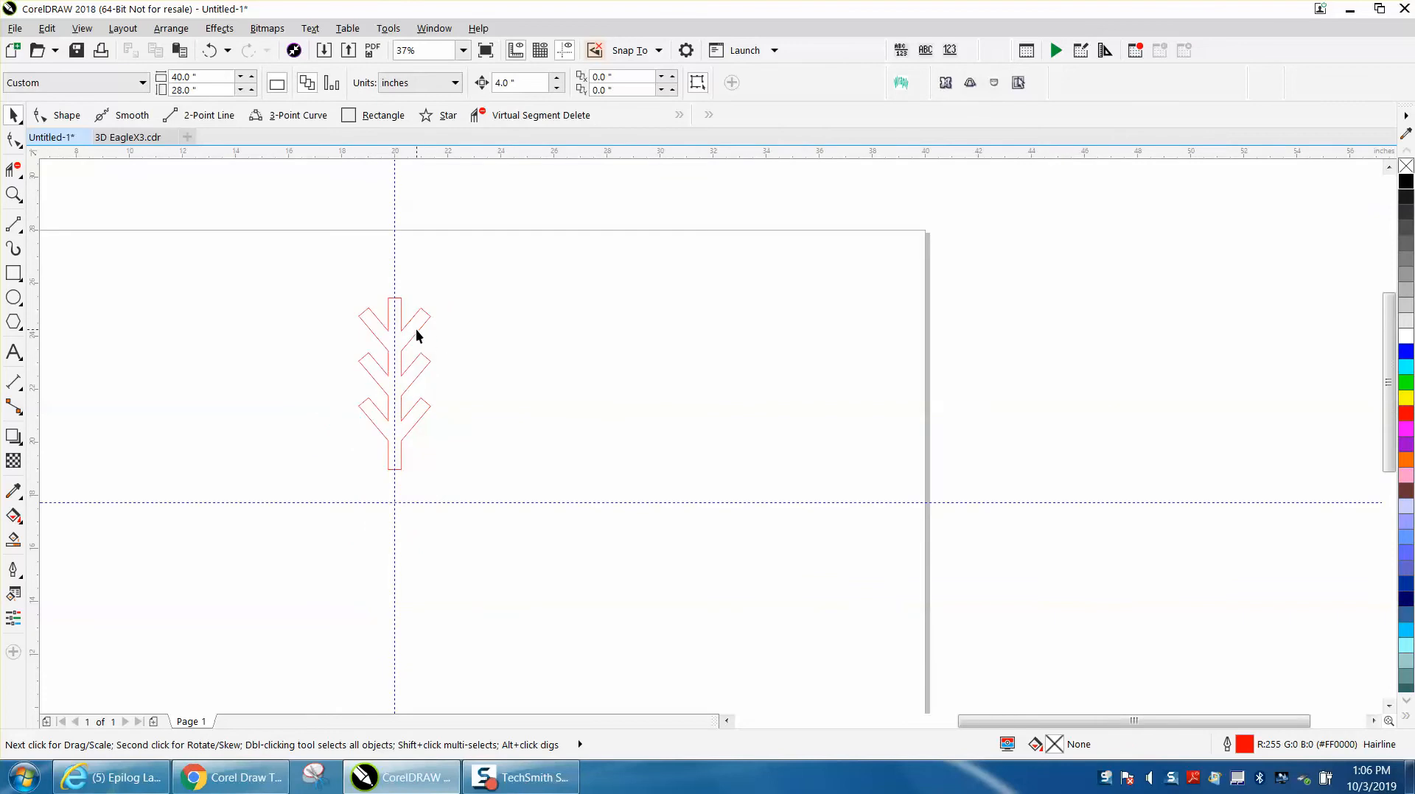
- Create a clone of the red snowflake branch in place
{"action": "left_click", "coordinate": [417, 333]}
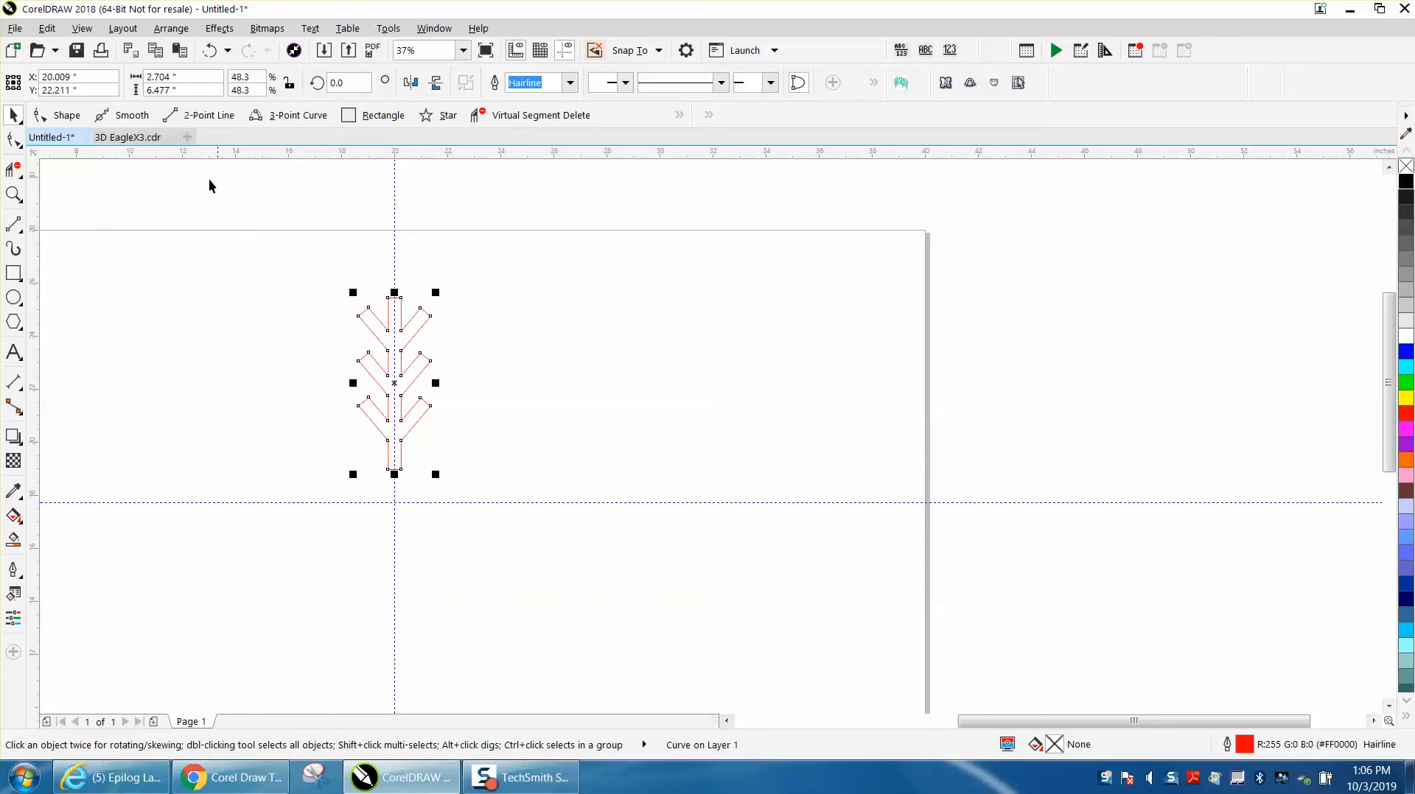
{"action": "left_click", "coordinate": [49, 30]}
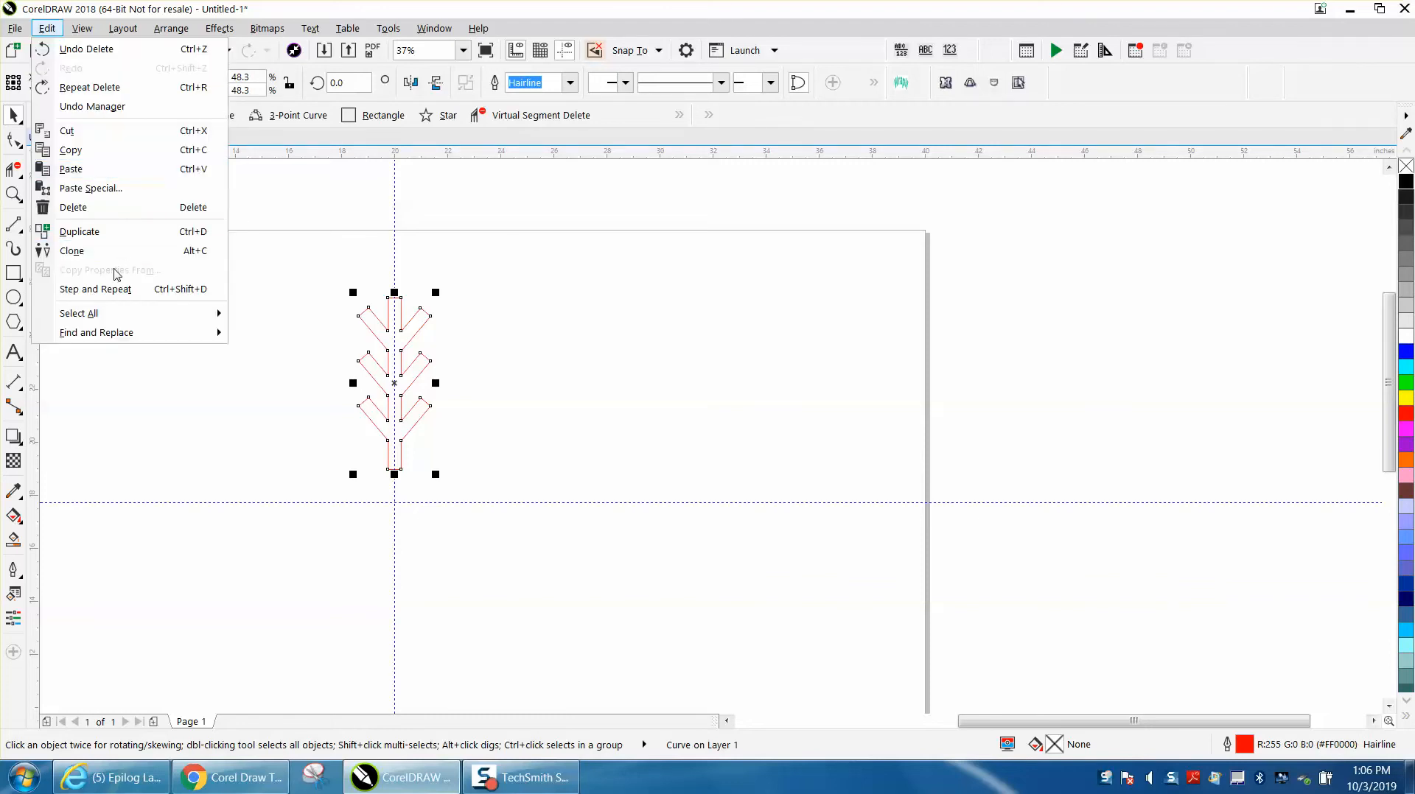
{"action": "left_click", "coordinate": [204, 255]}
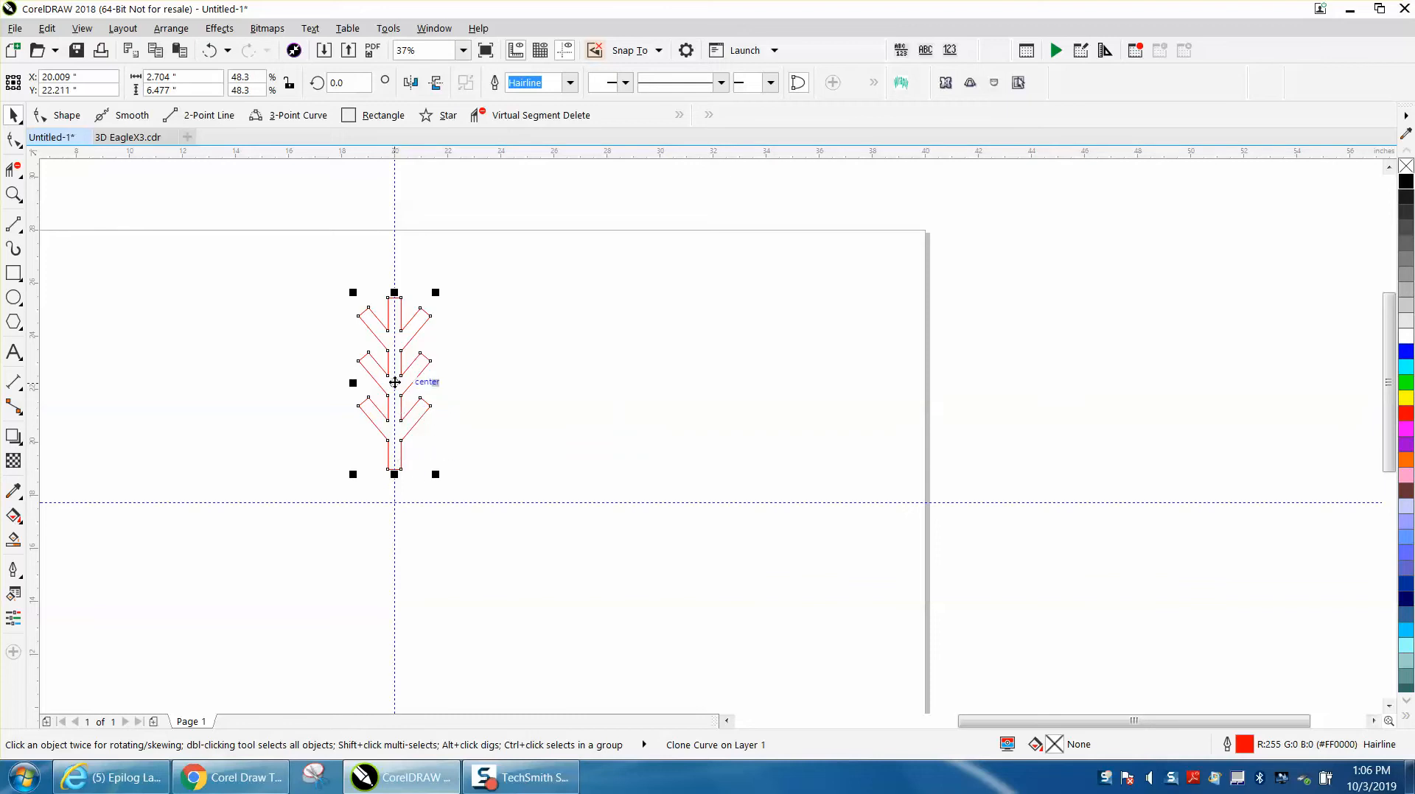
- Move the cloned branch's rotation centre to the guideline intersection and rotate the clone to 60 degrees
{"action": "left_click", "coordinate": [13, 195]}
{"action": "left_click_drag", "start_coordinate": [329, 297], "coordinate": [562, 509]}
{"action": "key", "text": "space"}
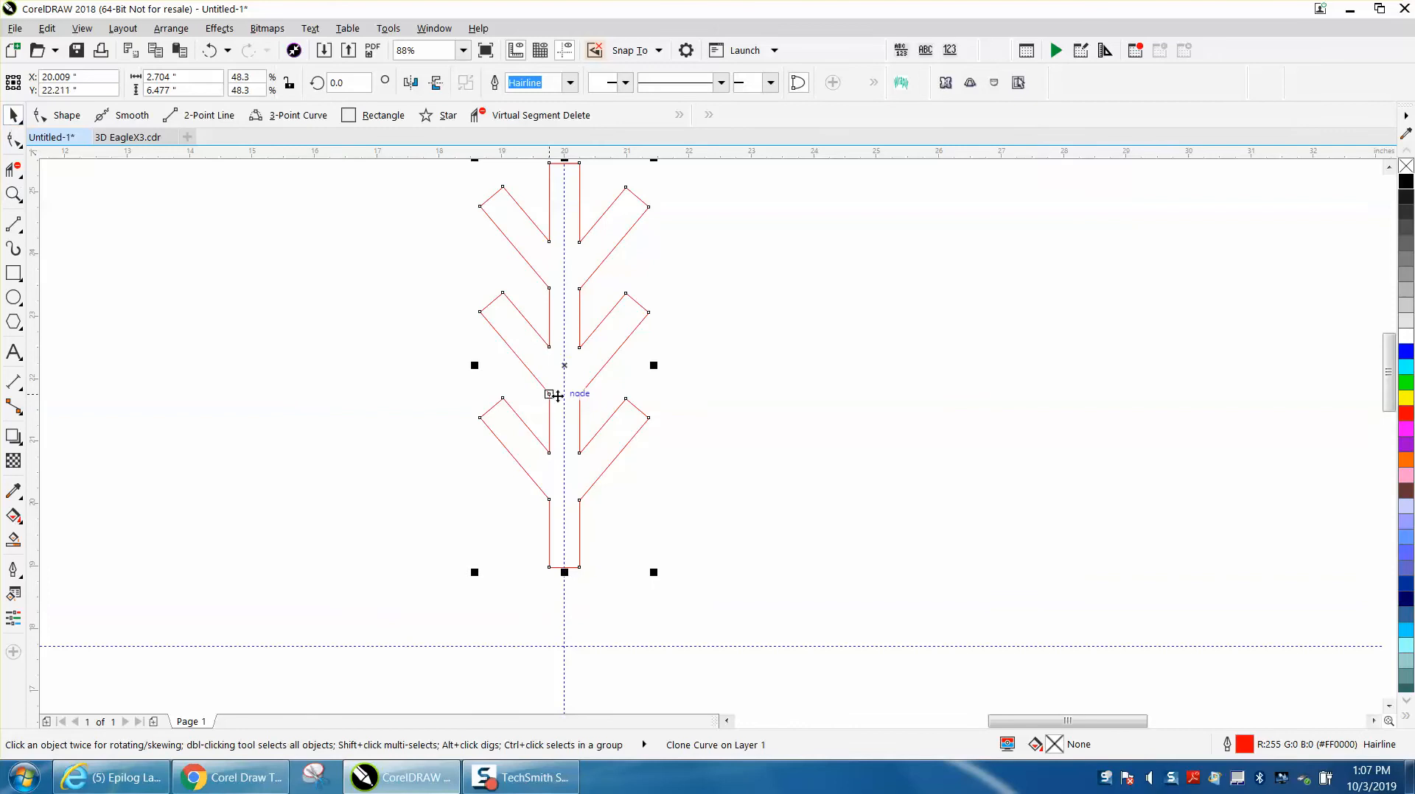
{"action": "left_click", "coordinate": [564, 366]}
{"action": "left_click_drag", "start_coordinate": [567, 639], "coordinate": [564, 646]}
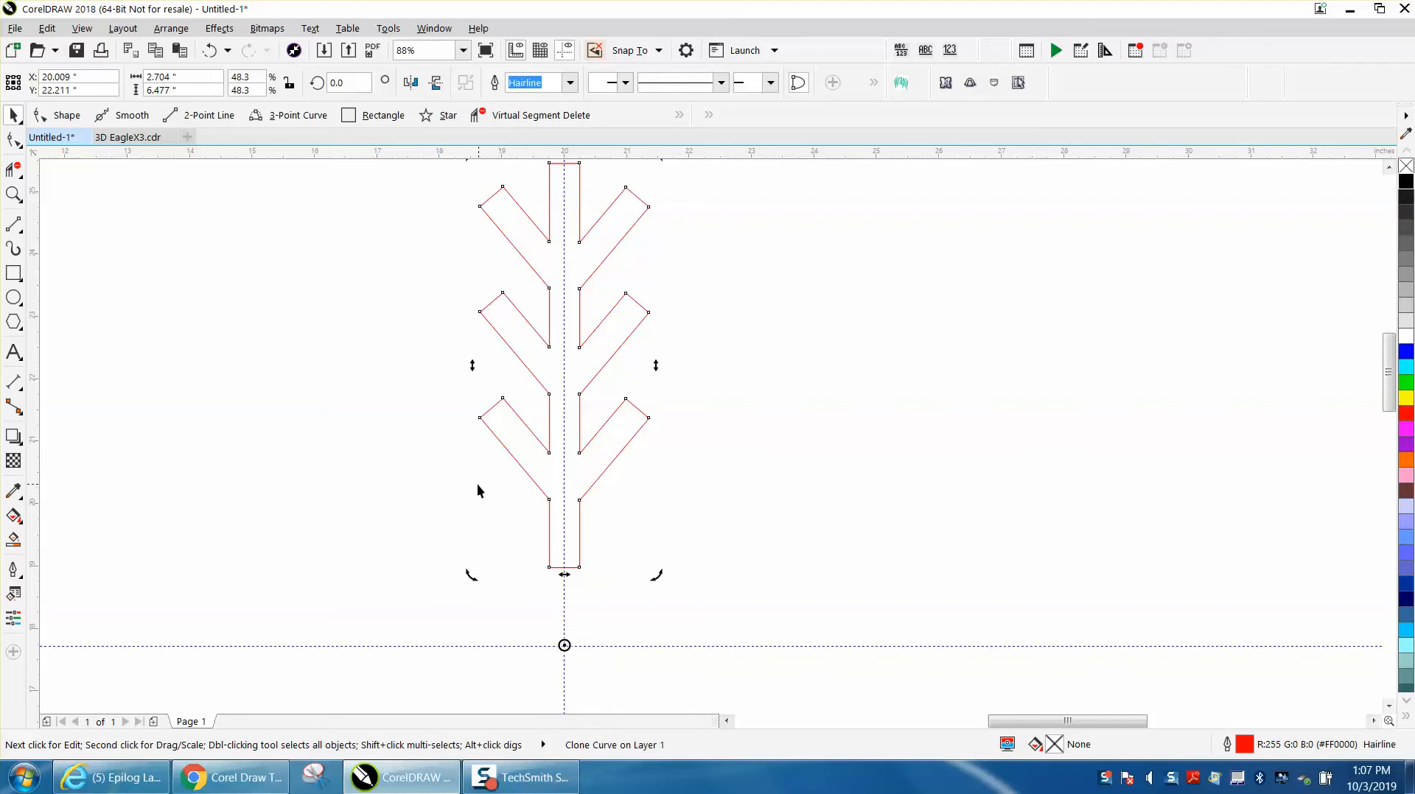
{"action": "left_click", "coordinate": [347, 82]}
{"action": "type", "text": "60"}
{"action": "key", "text": "Return"}
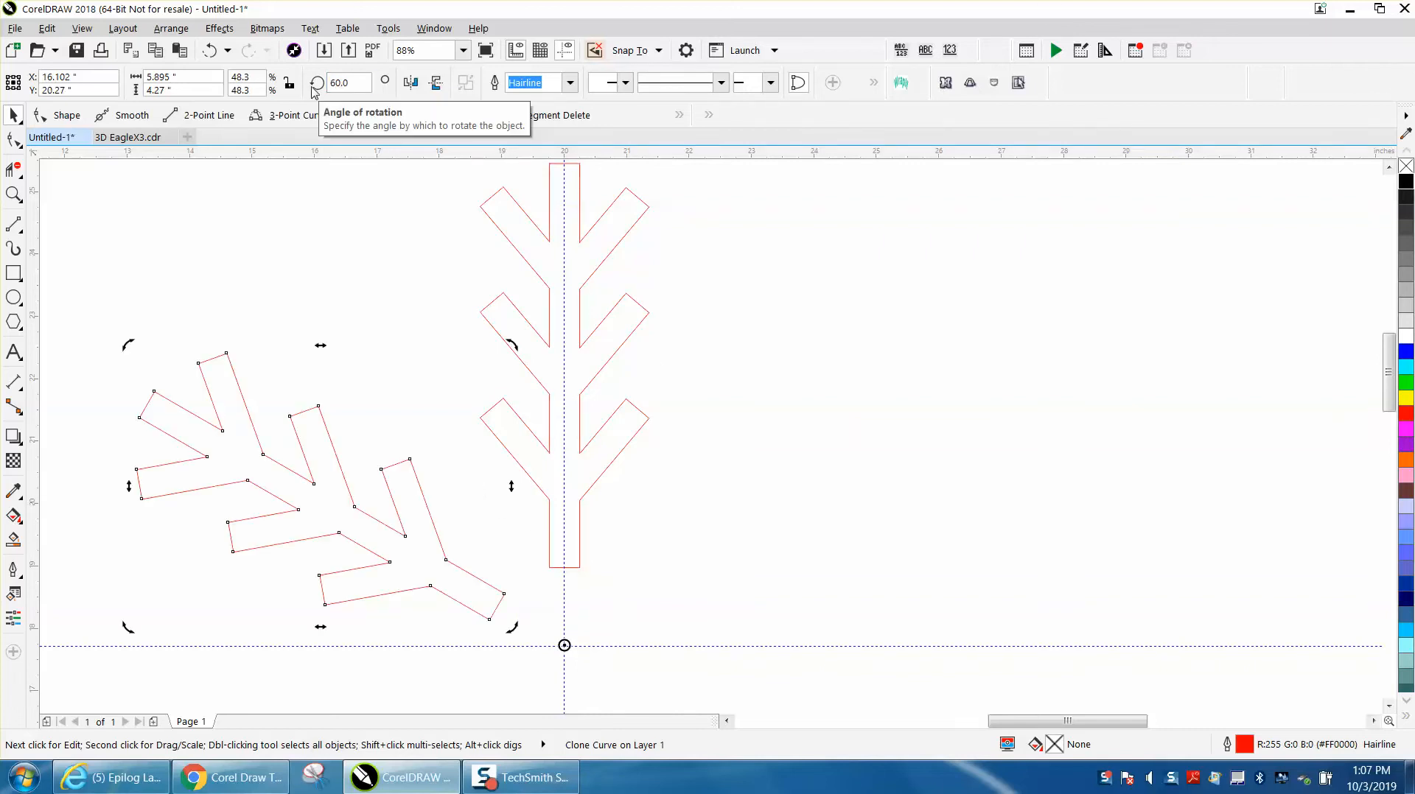
- Add four more cloned branches around the same centre at 120, 180, 240 and 300 degrees to complete the snowflake
{"action": "left_click", "coordinate": [340, 83]}
{"action": "type", "text": "120"}
{"action": "key", "text": "Return"}
{"action": "key", "text": "ctrl+d"}
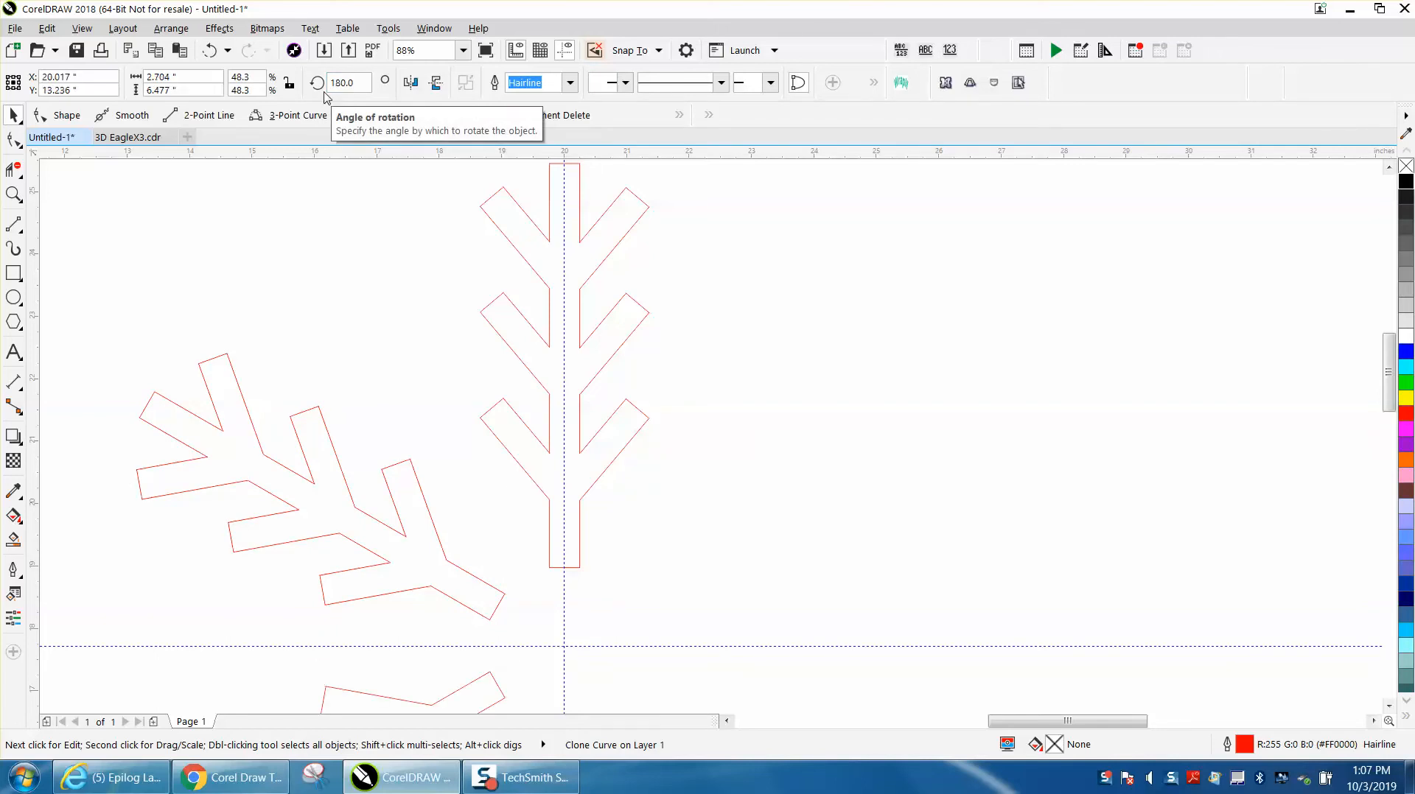
{"action": "key", "text": "ctrl+d"}
{"action": "key", "text": "ctrl+d"}
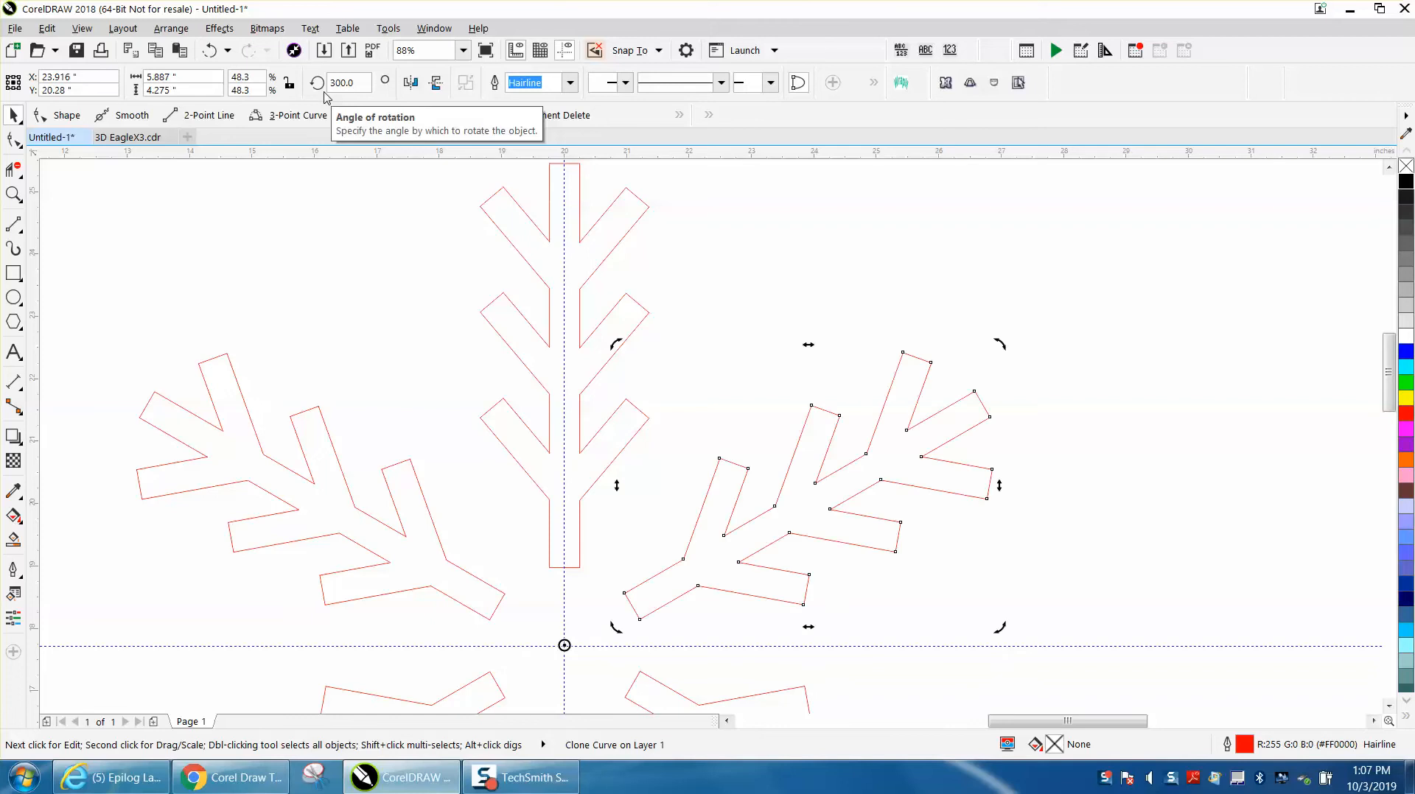
{"action": "left_click", "coordinate": [753, 311]}
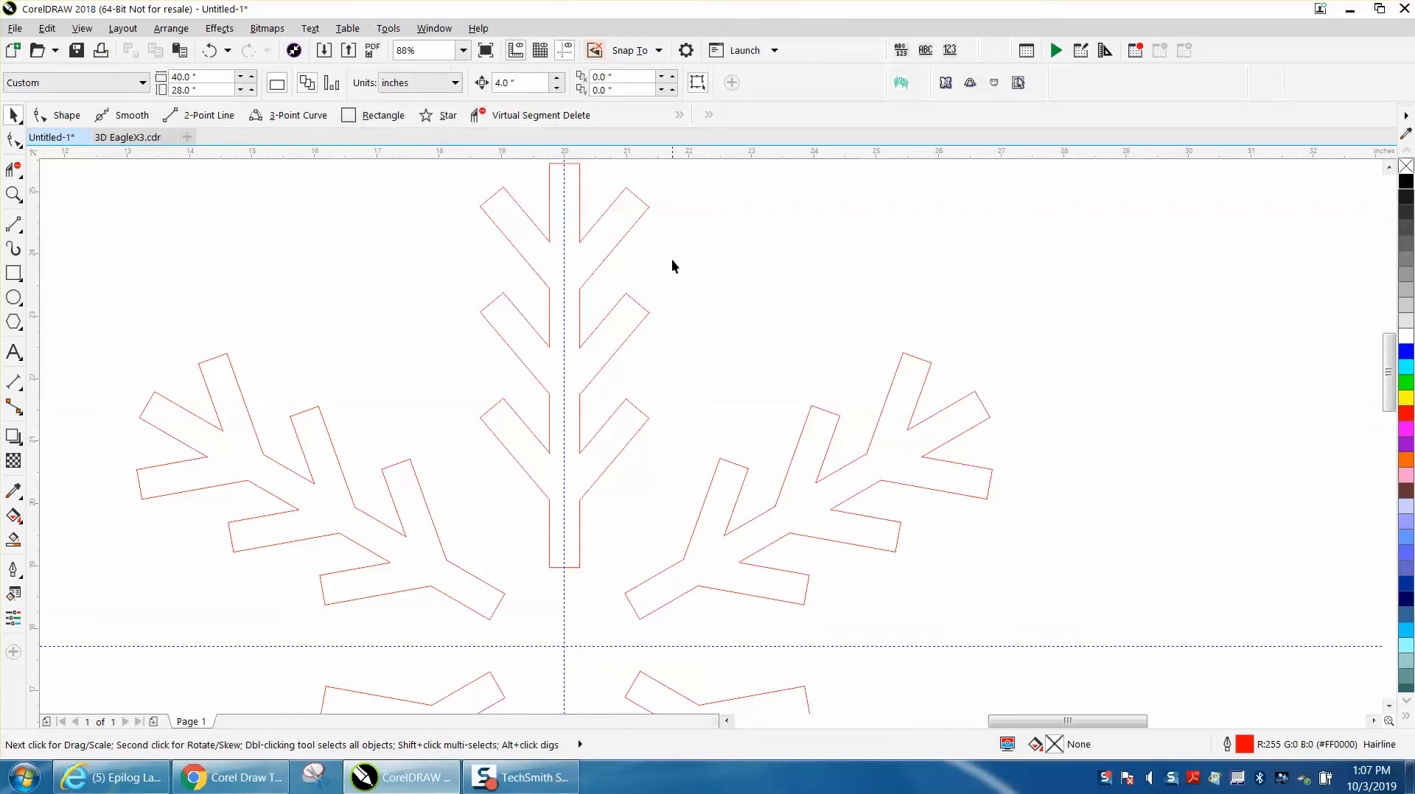
- Delete the vertical and horizontal guidelines crossing the snowflake's centre
{"action": "scroll", "coordinate": [672, 258], "scroll_direction": "down", "scroll_amount": 3}
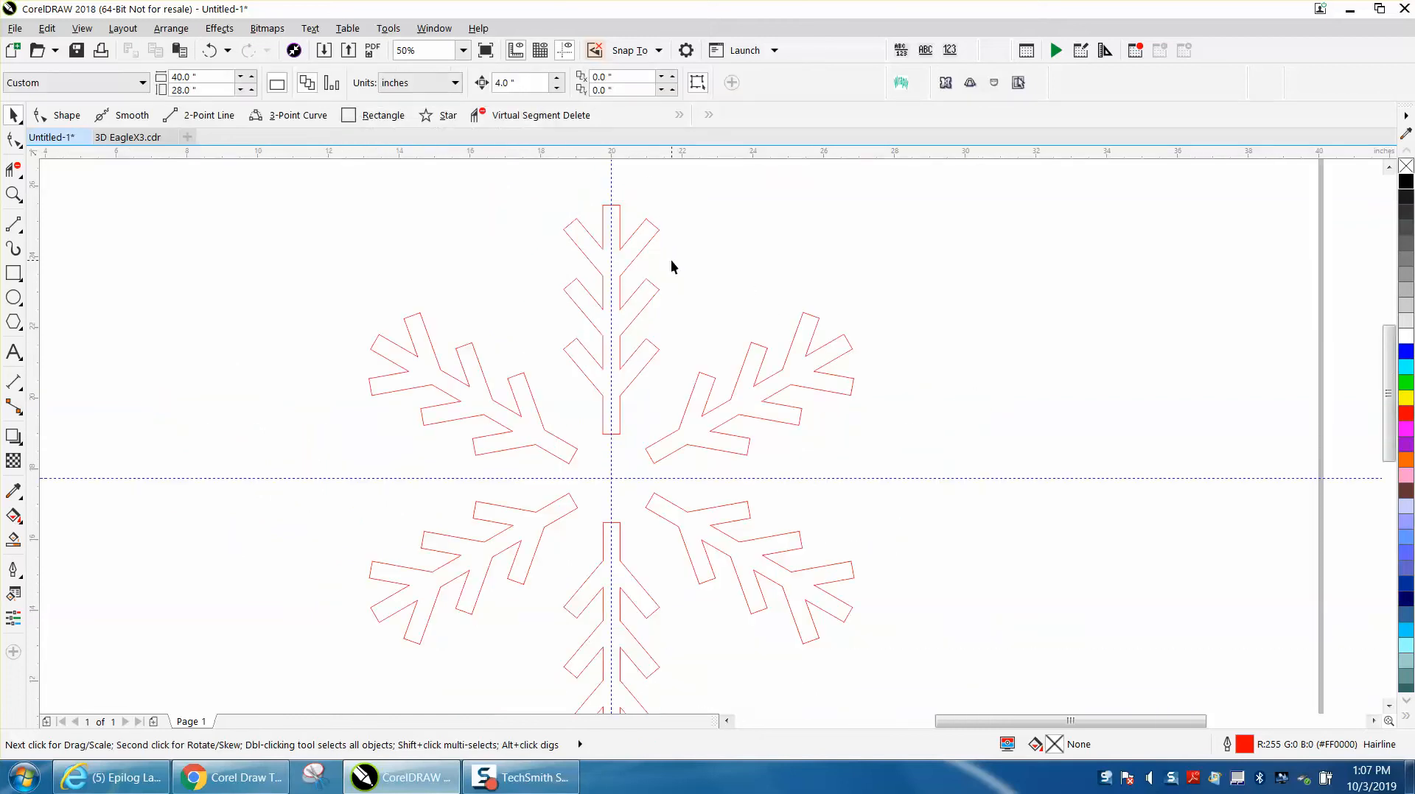
{"action": "left_click", "coordinate": [612, 183]}
{"action": "key", "text": "Delete"}
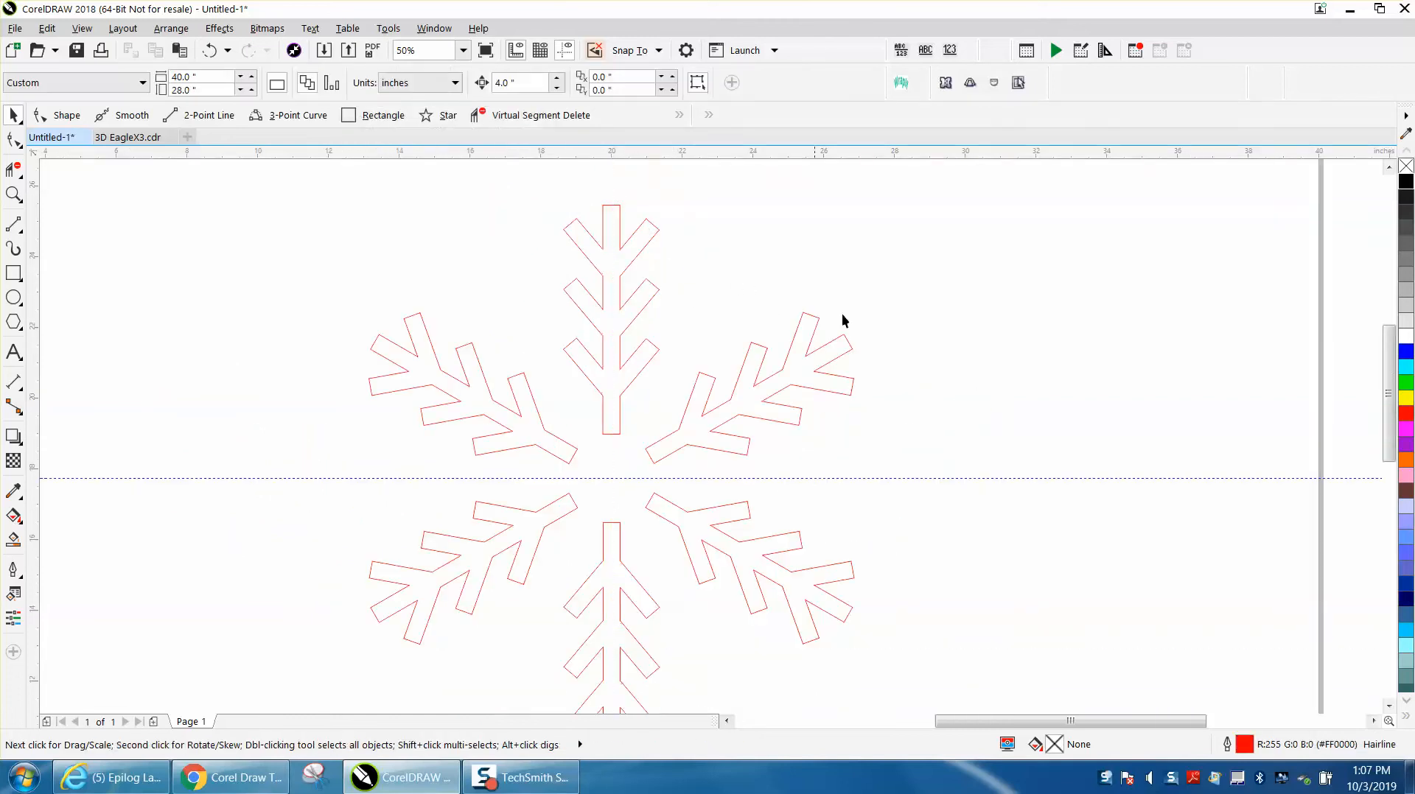
{"action": "left_click", "coordinate": [933, 480]}
{"action": "key", "text": "Delete"}
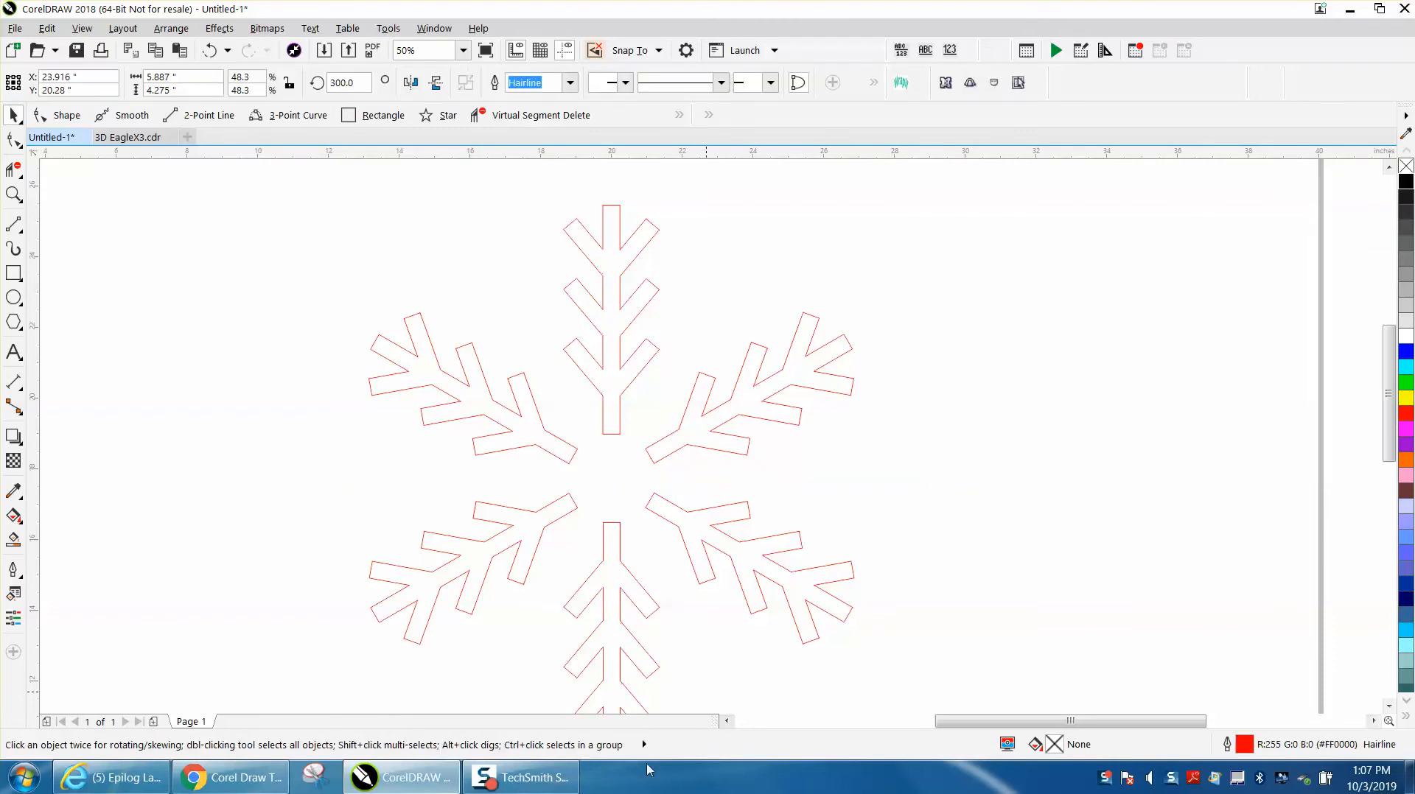
- Compare the object type of a rotated clone with that of the original top branch
{"action": "double_click", "coordinate": [767, 414]}
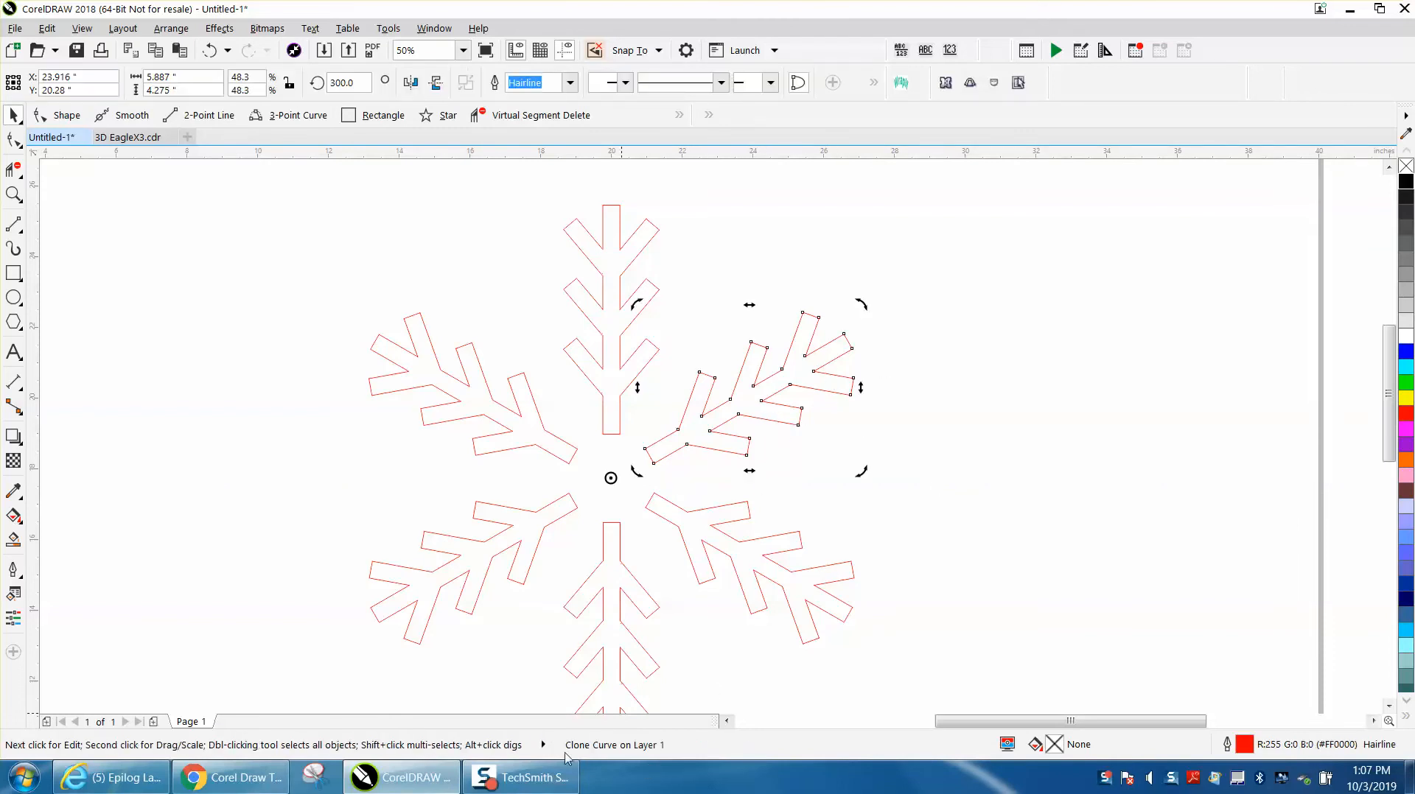
{"action": "left_click", "coordinate": [612, 309]}
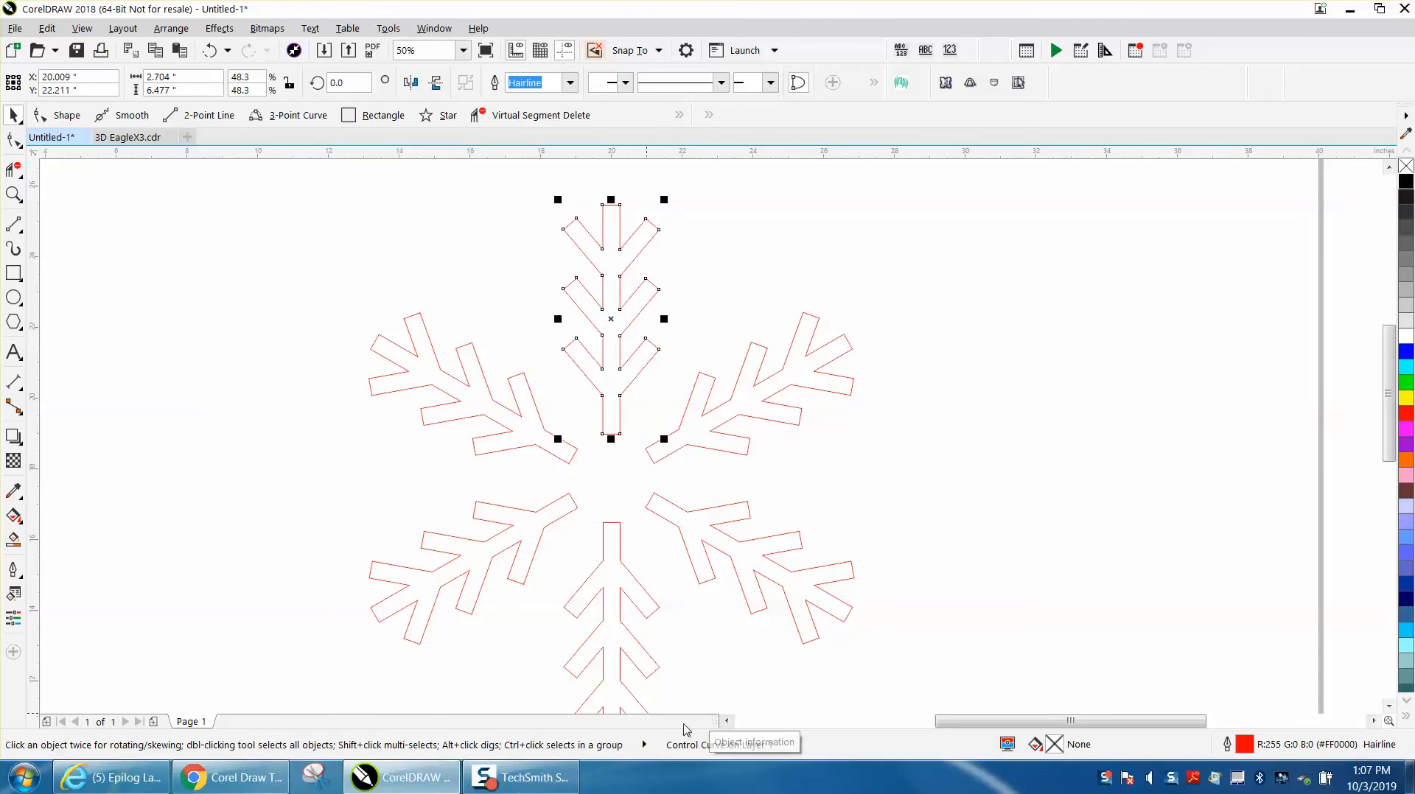
- Pull the outer corner nodes of the original branch's upper-left and middle-right twigs outward
{"action": "left_click", "coordinate": [16, 141]}
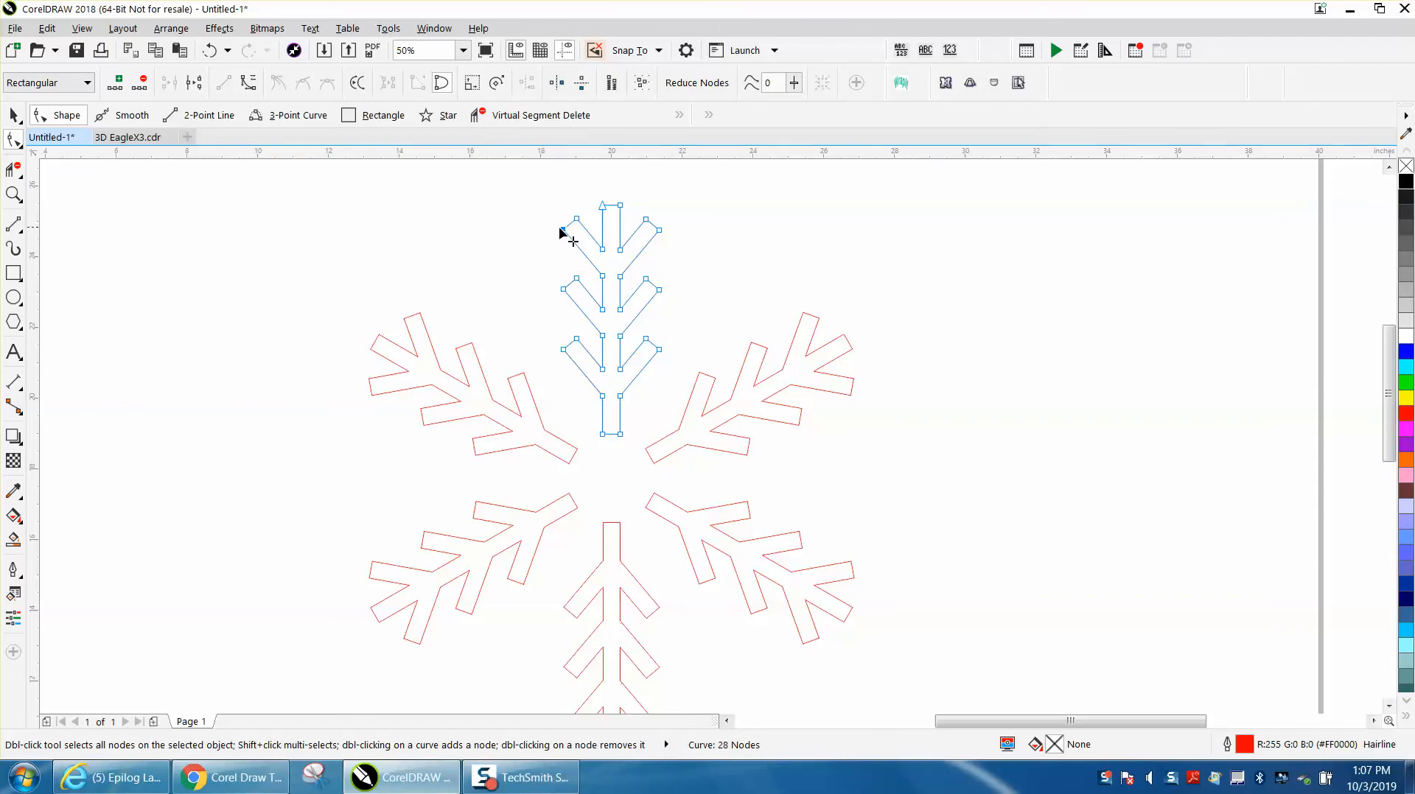
{"action": "left_click_drag", "start_coordinate": [564, 230], "coordinate": [529, 230]}
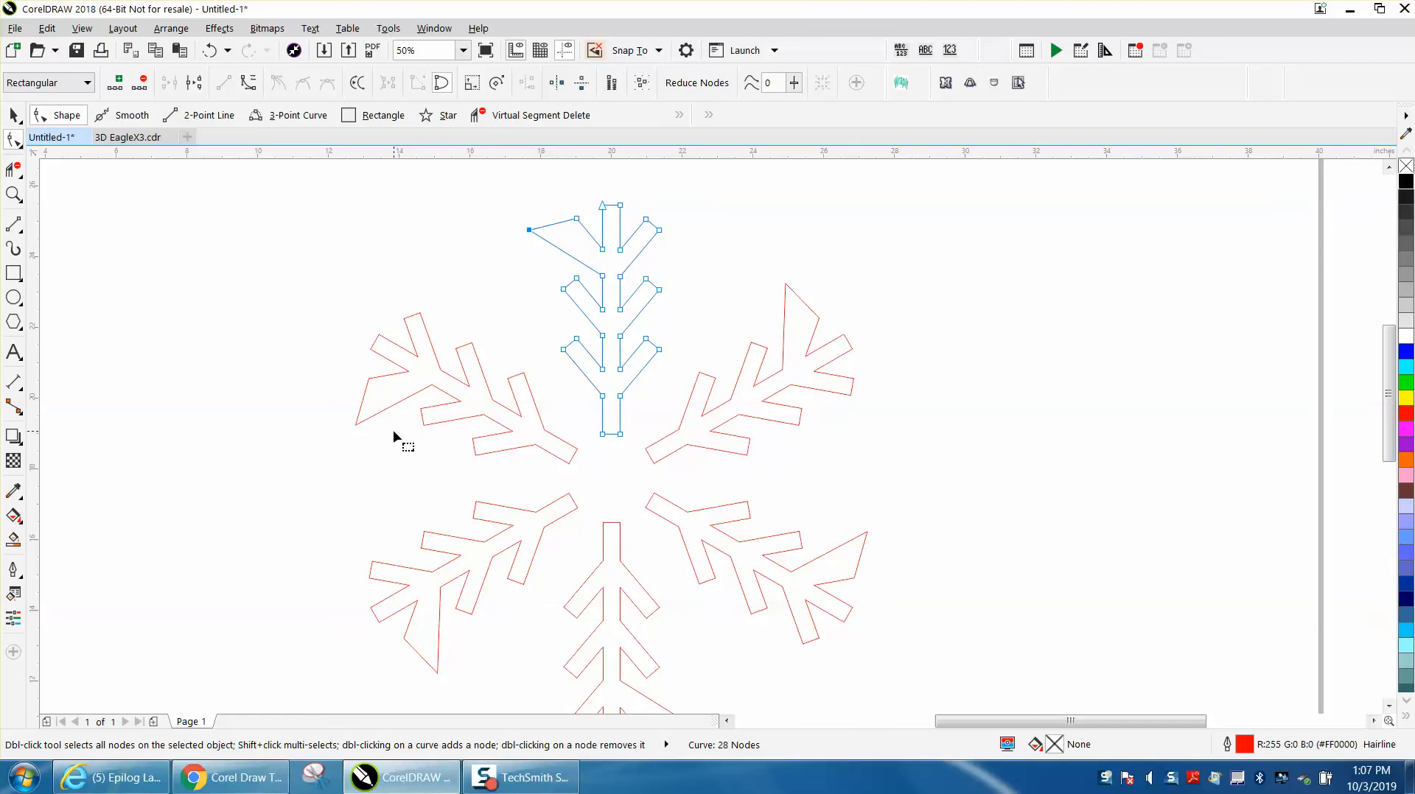
{"action": "left_click_drag", "start_coordinate": [661, 295], "coordinate": [681, 295]}
{"action": "left_click_drag", "start_coordinate": [659, 293], "coordinate": [687, 292]}
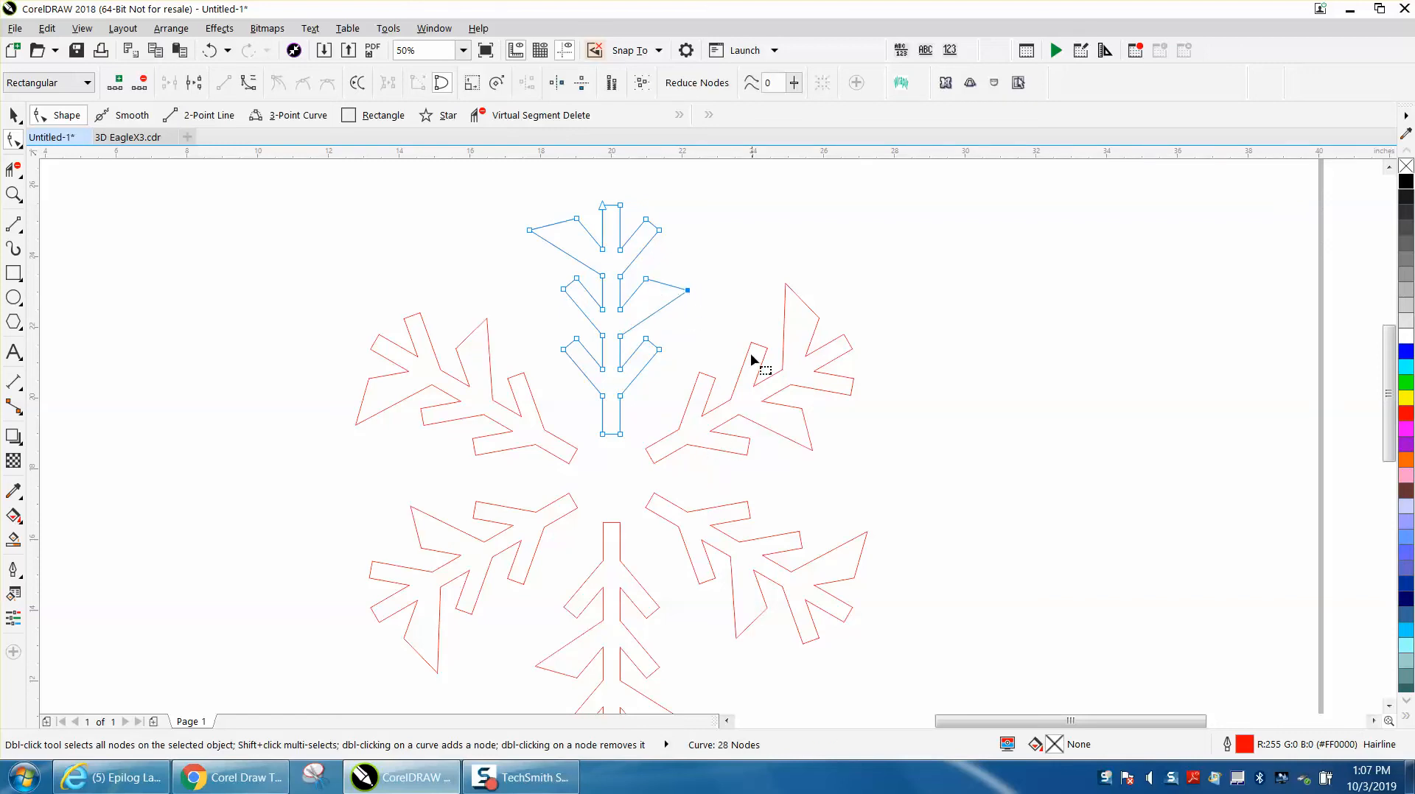
- Delete the two pulled-out twig nodes and the two nodes at the tip of the original branch
{"action": "left_click_drag", "start_coordinate": [673, 262], "coordinate": [687, 308]}
{"action": "key", "text": "Delete"}
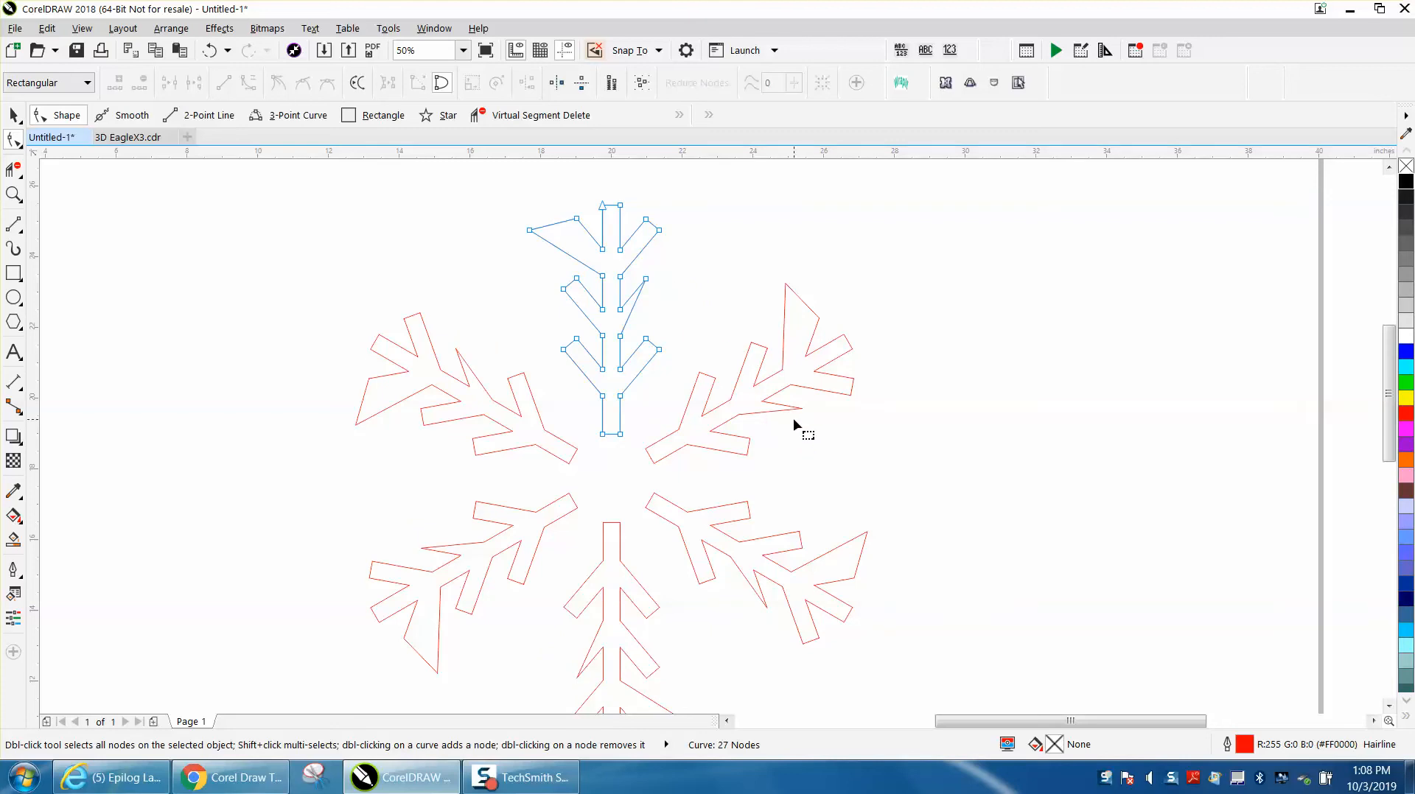
{"action": "left_click", "coordinate": [530, 231]}
{"action": "key", "text": "Delete"}
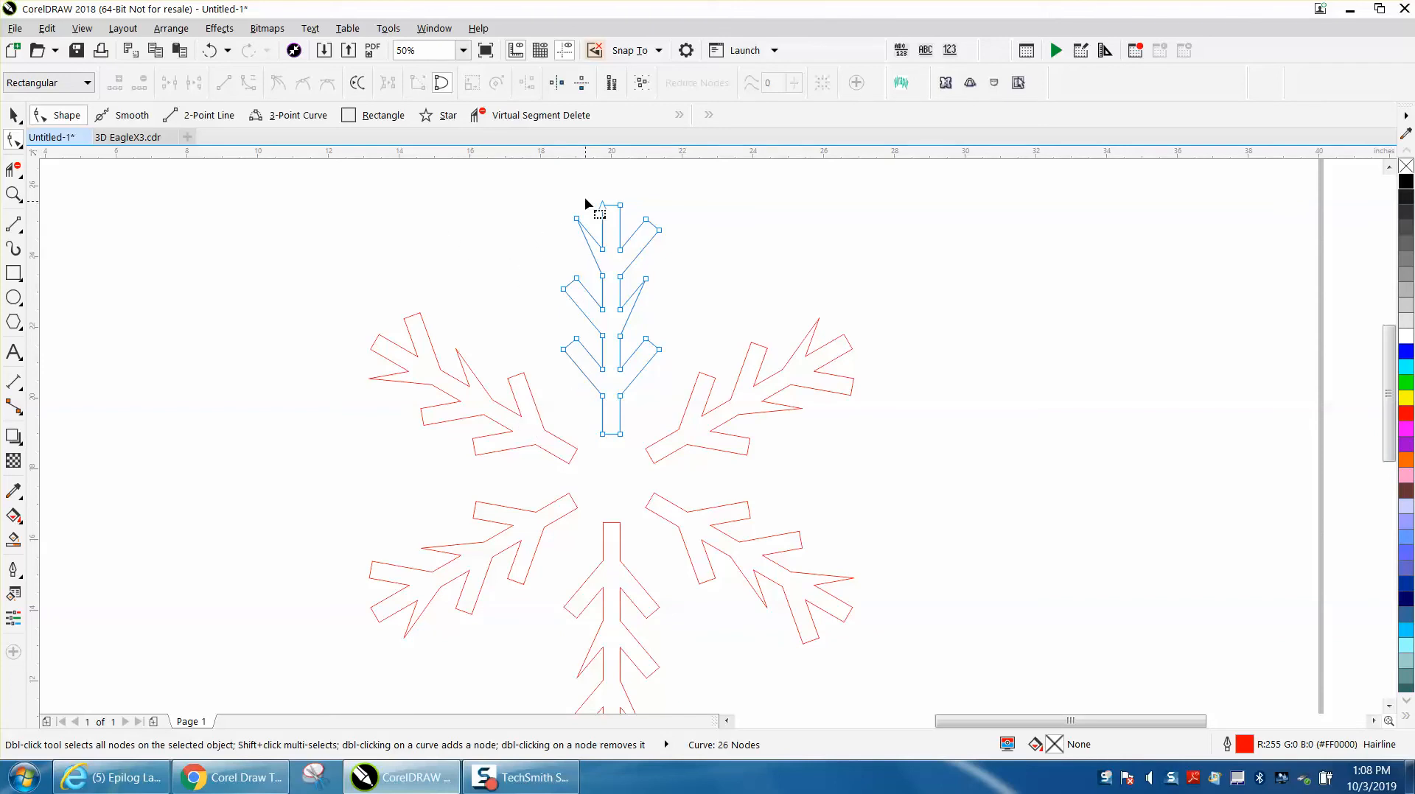
{"action": "left_click_drag", "start_coordinate": [616, 207], "coordinate": [638, 221]}
{"action": "key", "text": "Delete"}
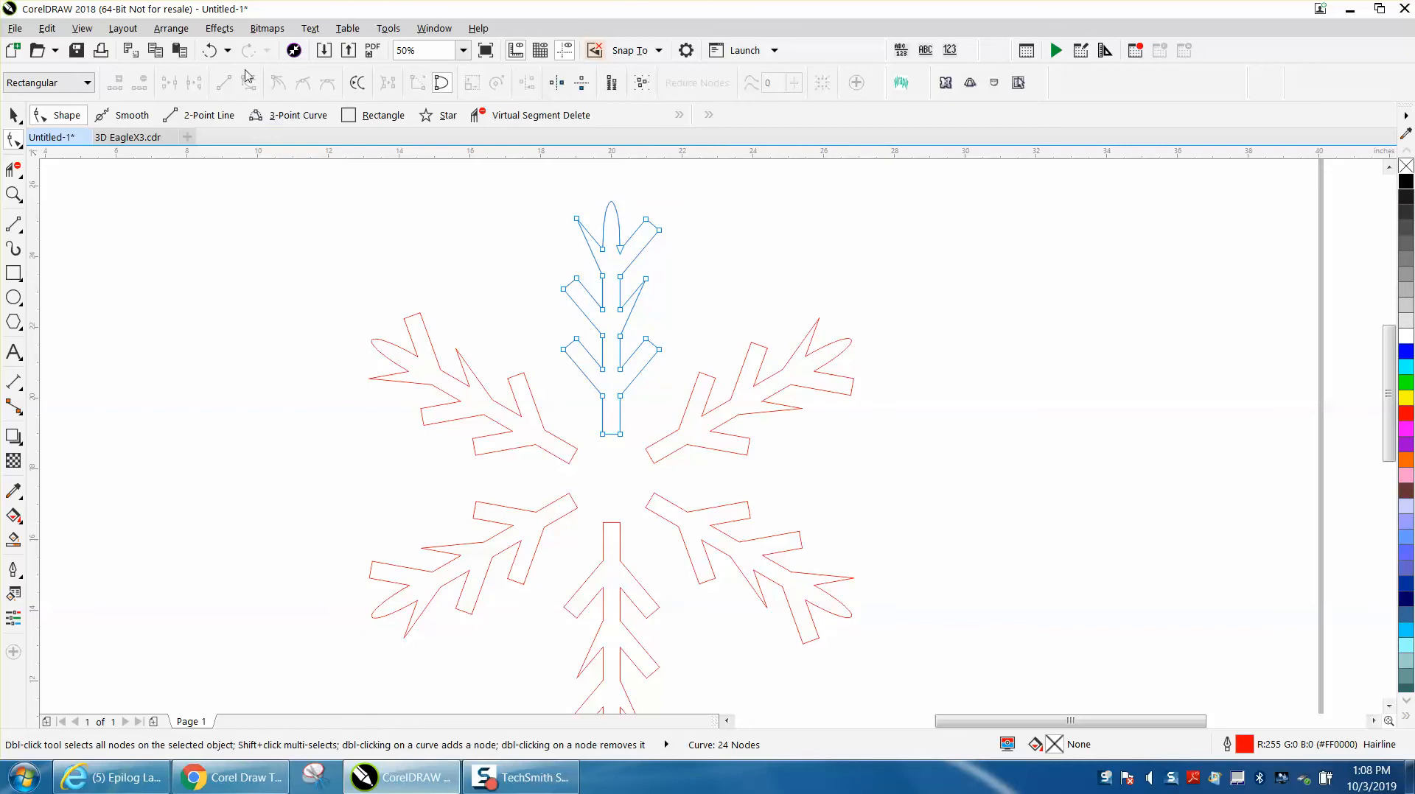
- Undo all the node moves and deletions made on the original branch
{"action": "left_click", "coordinate": [213, 54]}
{"action": "left_click", "coordinate": [213, 55]}
{"action": "left_click", "coordinate": [213, 55]}
{"action": "left_click", "coordinate": [213, 55]}
{"action": "left_click", "coordinate": [213, 54]}
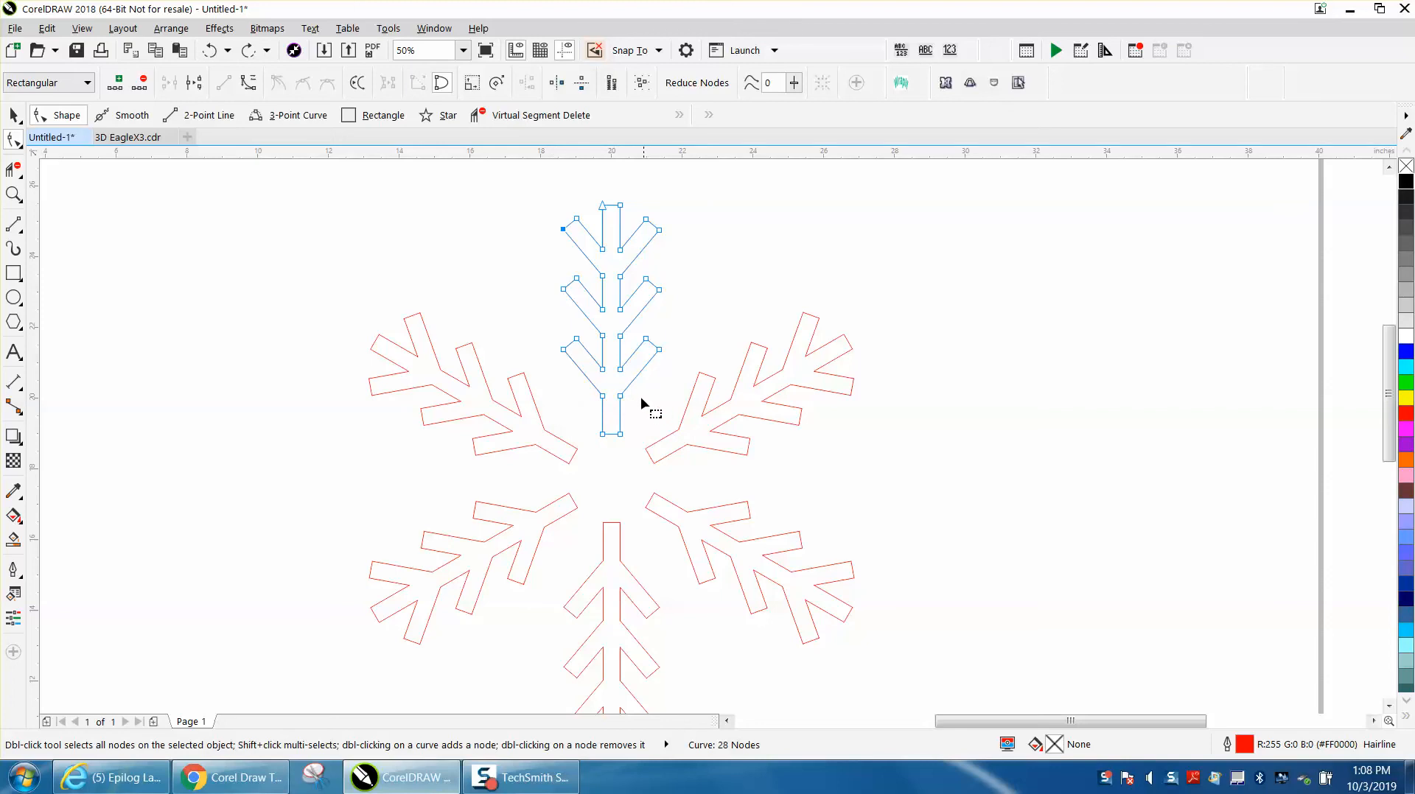
- Delete the two inner nodes above the original branch's lowest twigs and move the right stem node above them down and inward
{"action": "left_click_drag", "start_coordinate": [607, 378], "coordinate": [595, 382]}
{"action": "key", "text": "Delete"}
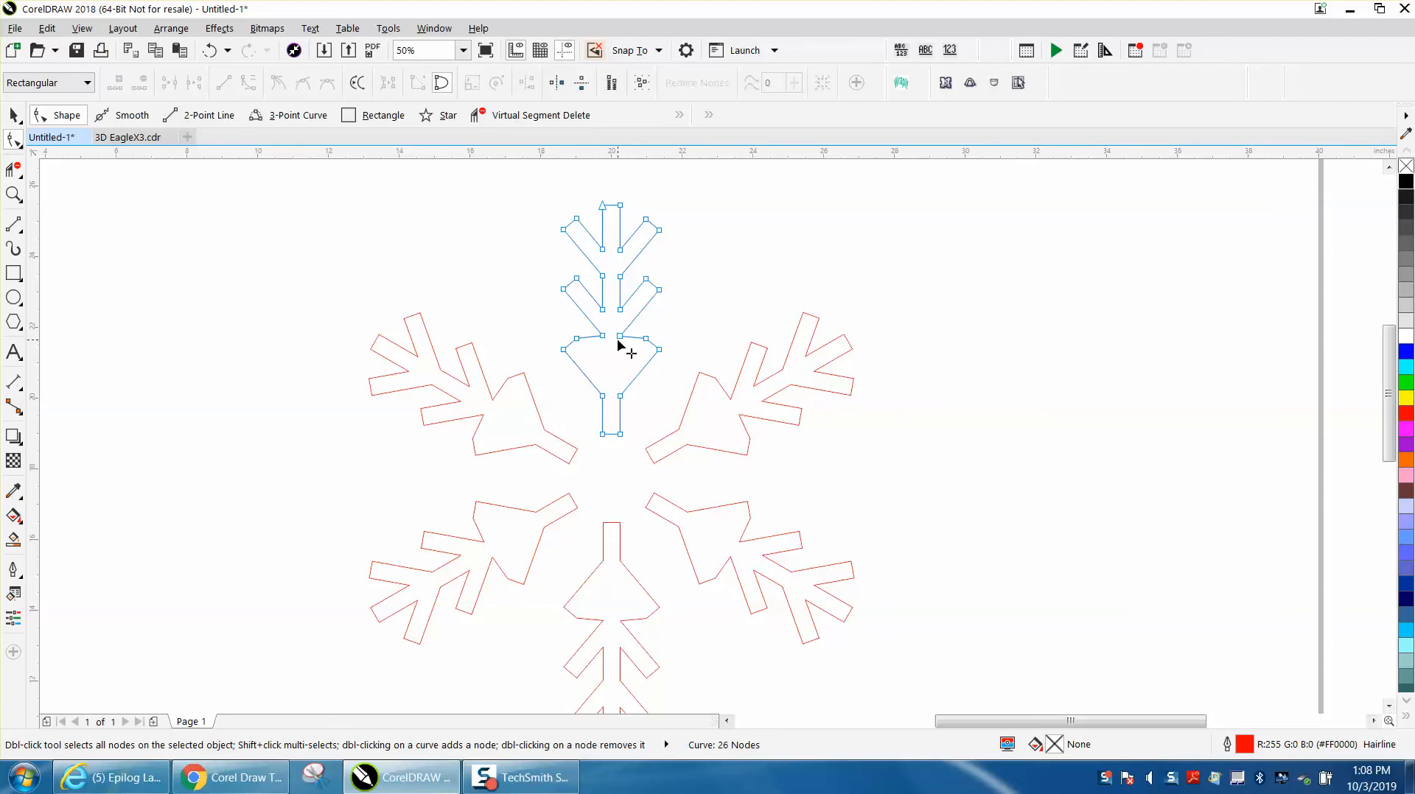
{"action": "left_click_drag", "start_coordinate": [619, 337], "coordinate": [610, 366]}
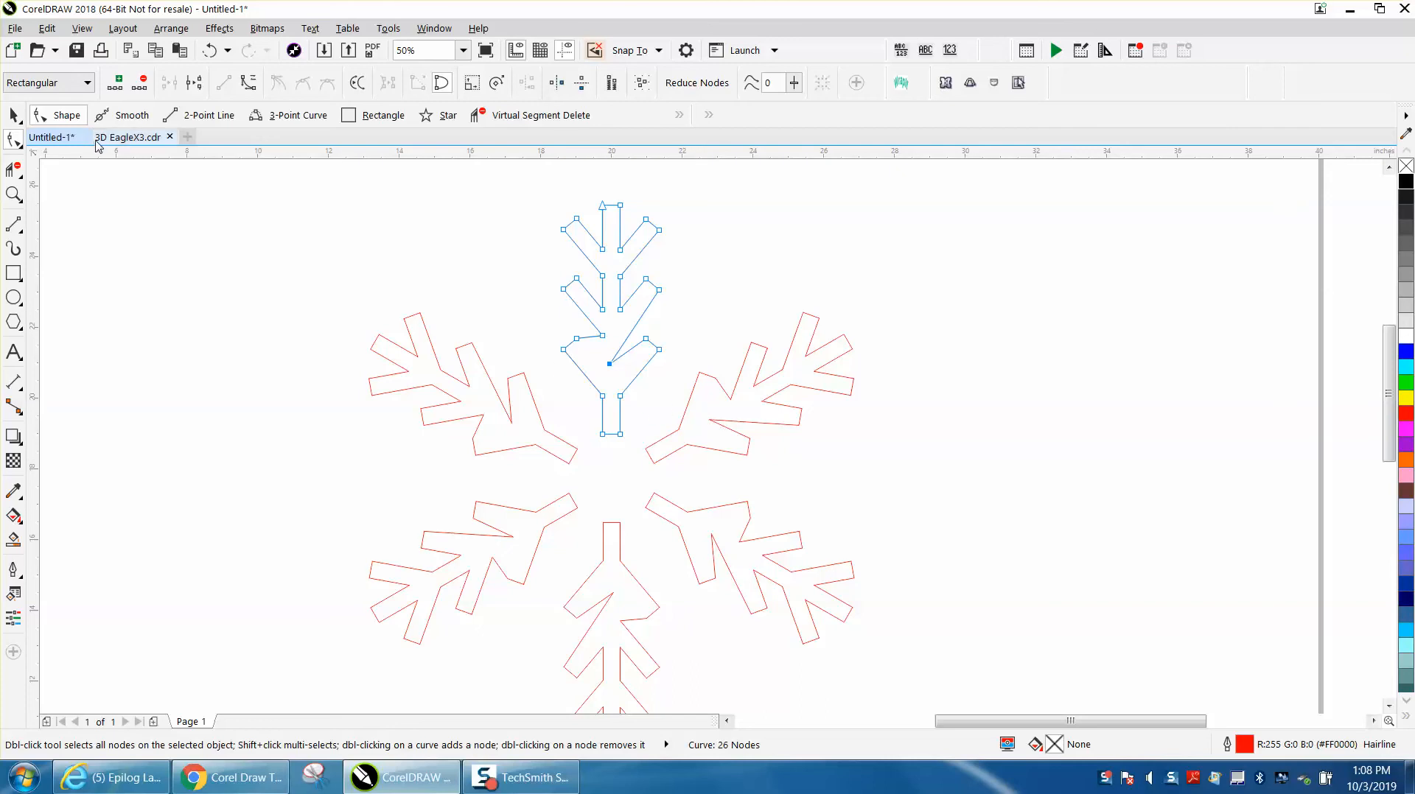
{"action": "left_click", "coordinate": [13, 115]}
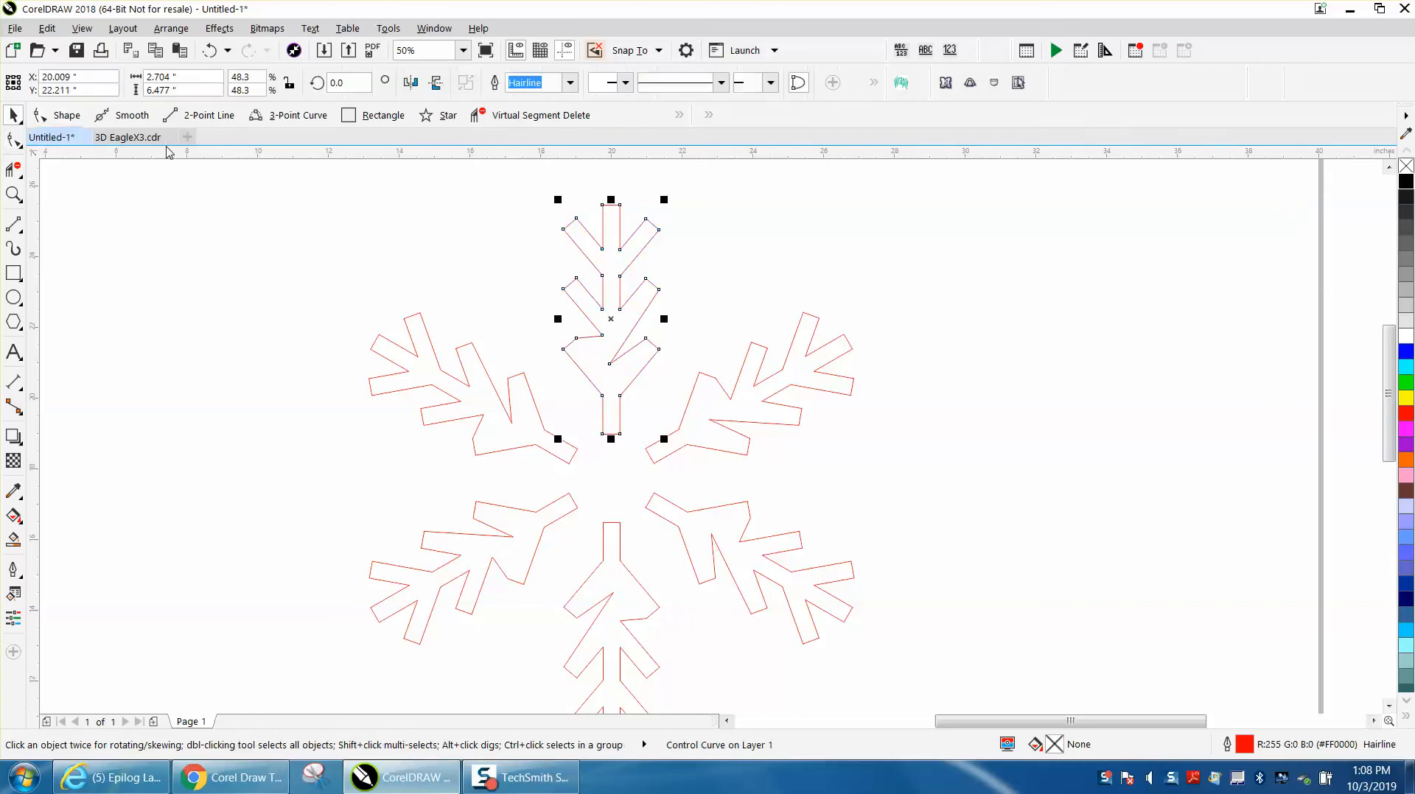
- Draw a six-sided polygon about 4.5 by 5.2 inches in the empty area beside the snowflake's left branches
{"action": "left_click", "coordinate": [241, 186]}
{"action": "scroll", "coordinate": [241, 186], "scroll_direction": "down", "scroll_amount": 1}
{"action": "left_click", "coordinate": [16, 322]}
{"action": "left_click_drag", "start_coordinate": [228, 260], "coordinate": [161, 356]}
{"action": "left_click", "coordinate": [510, 78]}
{"action": "left_click", "coordinate": [510, 78]}
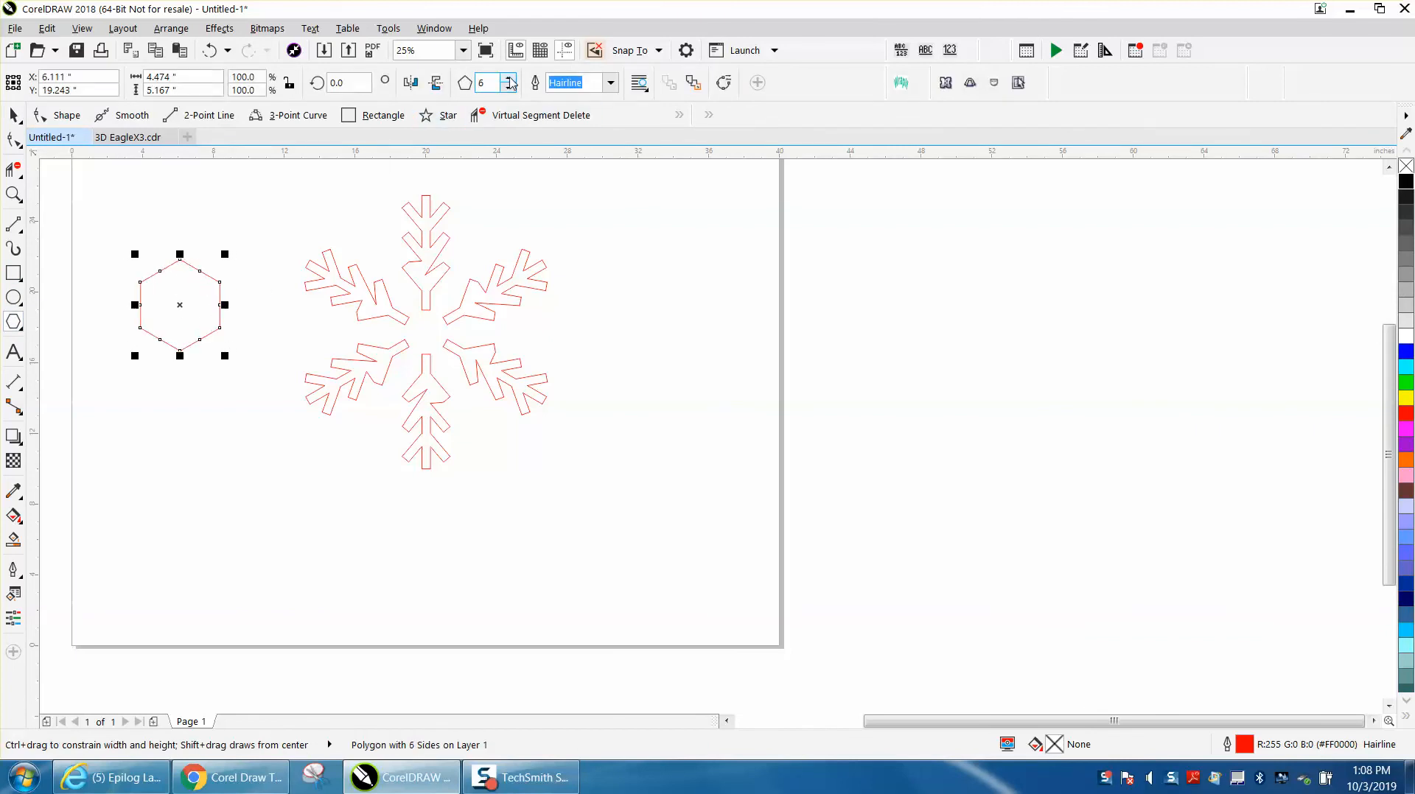
- Centre the hexagon on the page and move it clear of the snowflake to the right
{"action": "key", "text": "p"}
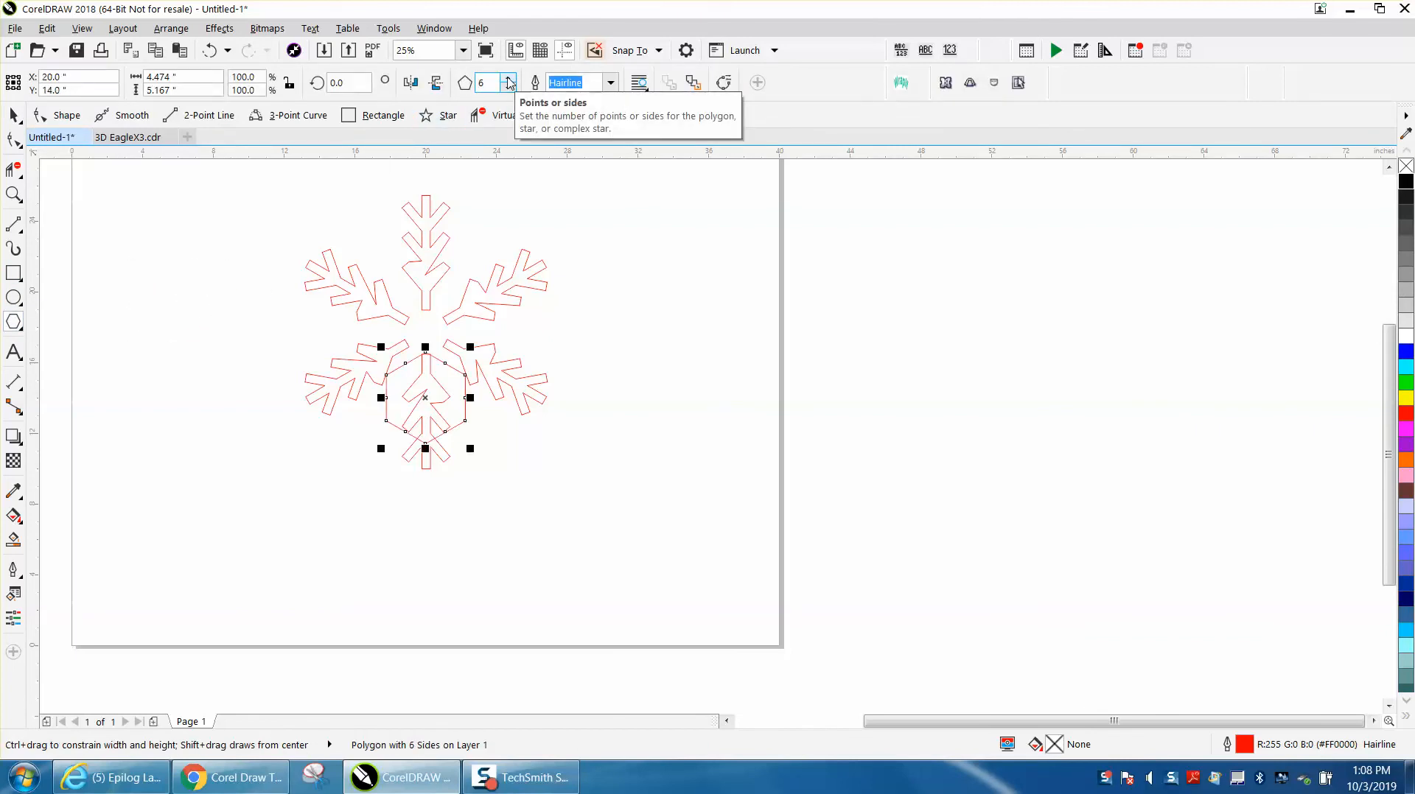
{"action": "left_click_drag", "start_coordinate": [426, 398], "coordinate": [675, 401]}
- Group the six snowflake branches and centre the group on the page
{"action": "left_click", "coordinate": [13, 115]}
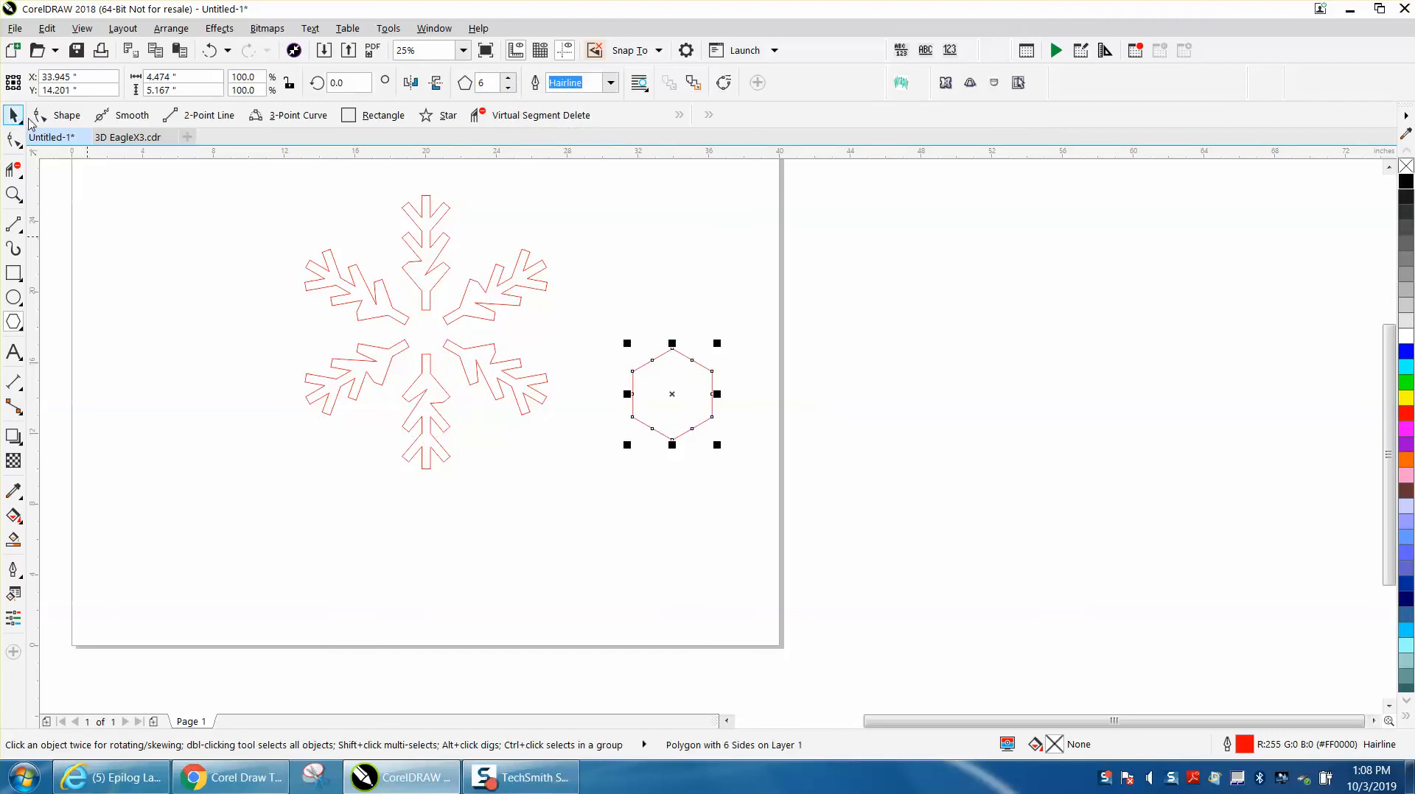
{"action": "left_click", "coordinate": [61, 115]}
{"action": "left_click_drag", "start_coordinate": [279, 185], "coordinate": [595, 492]}
{"action": "key", "text": "ctrl+g"}
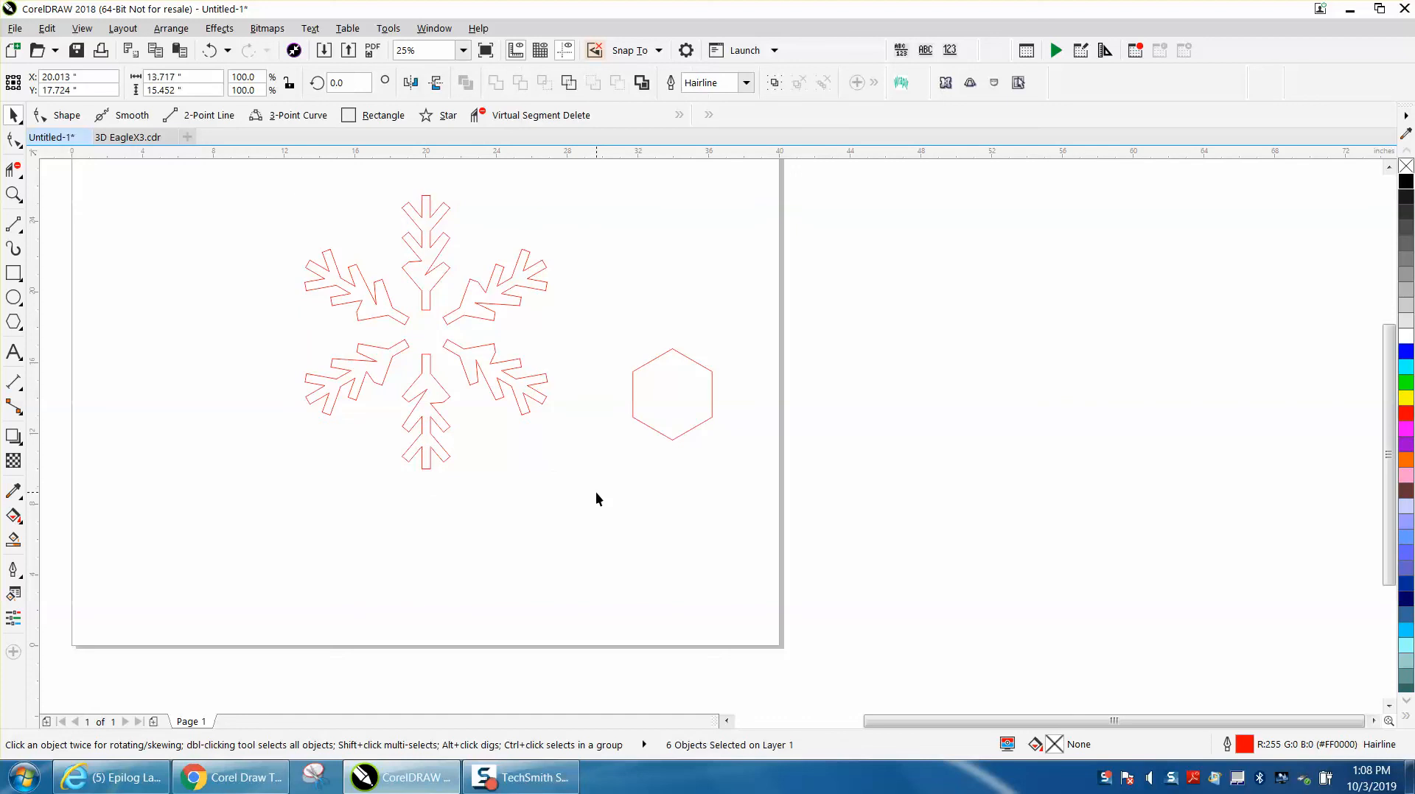
{"action": "key", "text": "p"}
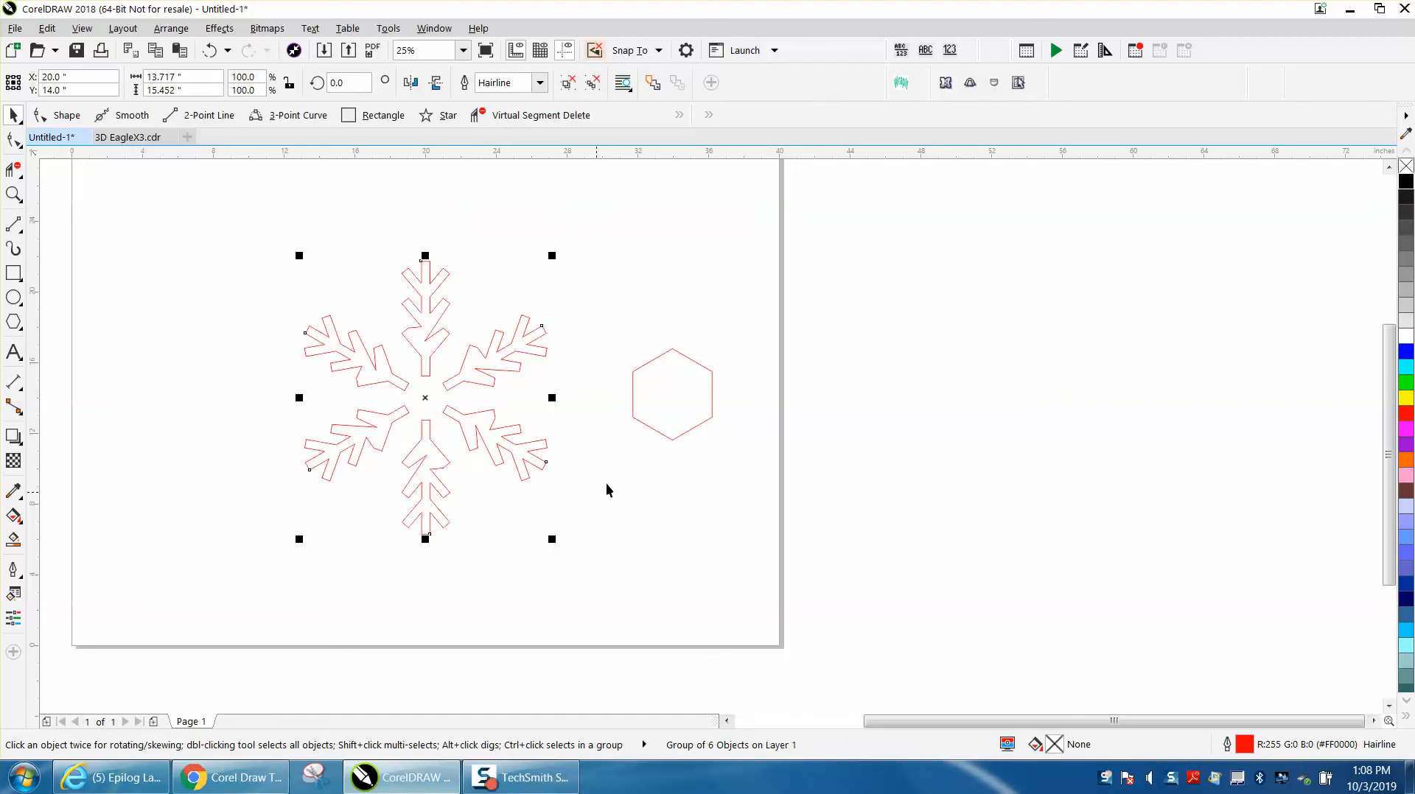
- Centre the hexagon on the page and shrink it about its centre so its edges just overlap the branches' inner ends
{"action": "left_click", "coordinate": [640, 422]}
{"action": "key", "text": "p"}
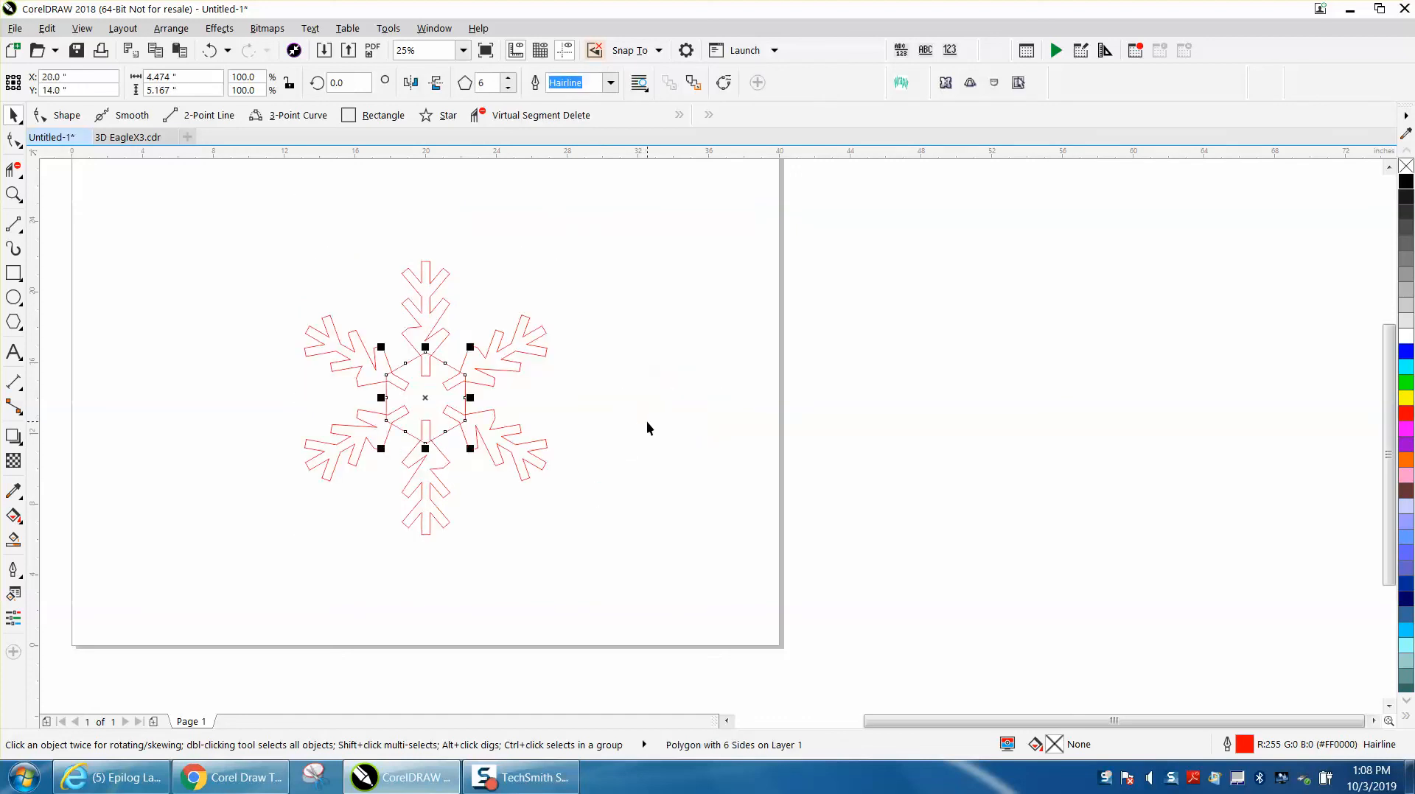
{"action": "left_click_drag", "start_coordinate": [473, 346], "coordinate": [459, 365]}
{"action": "left_click", "coordinate": [622, 411]}
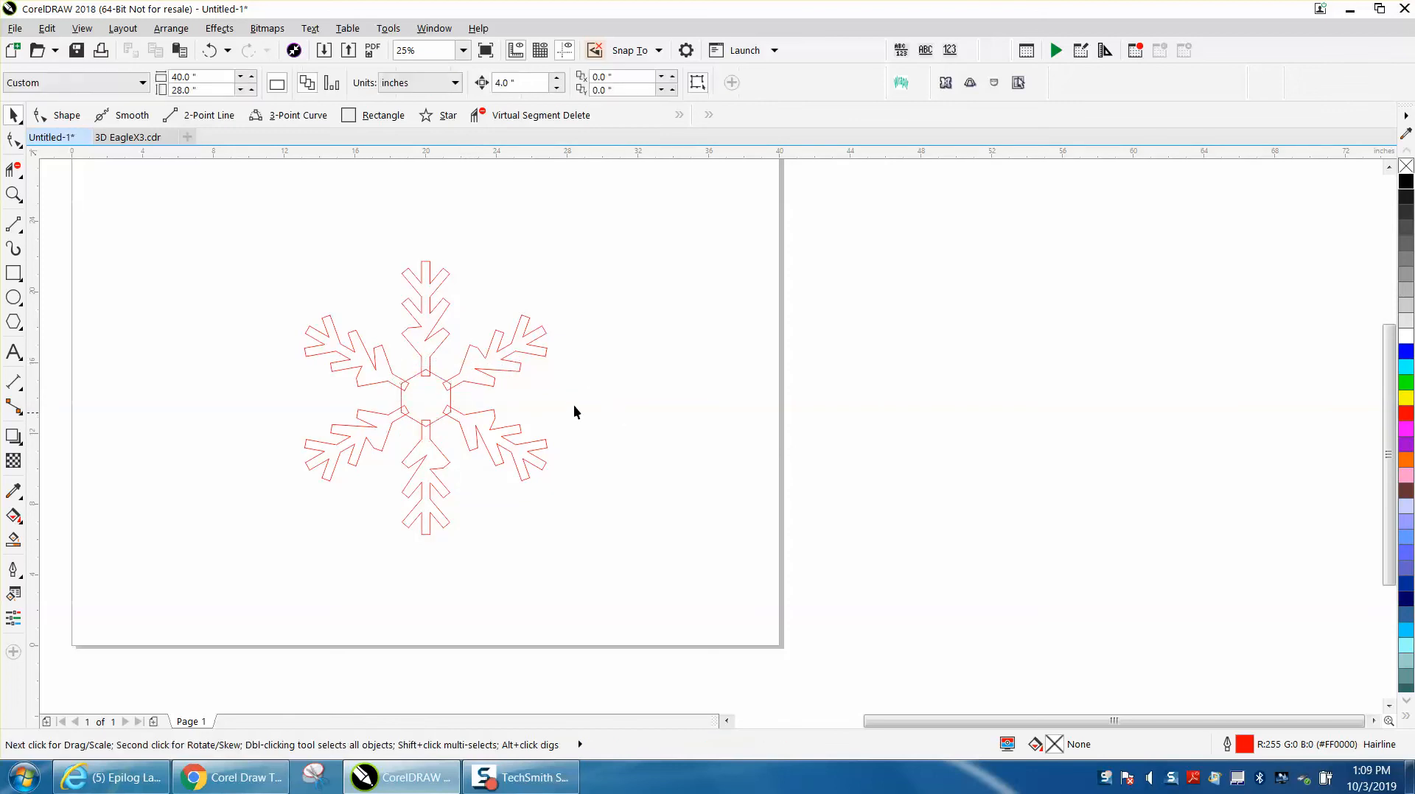
- Try to weld the grouped branches and the hexagon into one outline, and undo the weld
{"action": "left_click_drag", "start_coordinate": [271, 255], "coordinate": [665, 572]}
{"action": "left_click", "coordinate": [496, 84]}
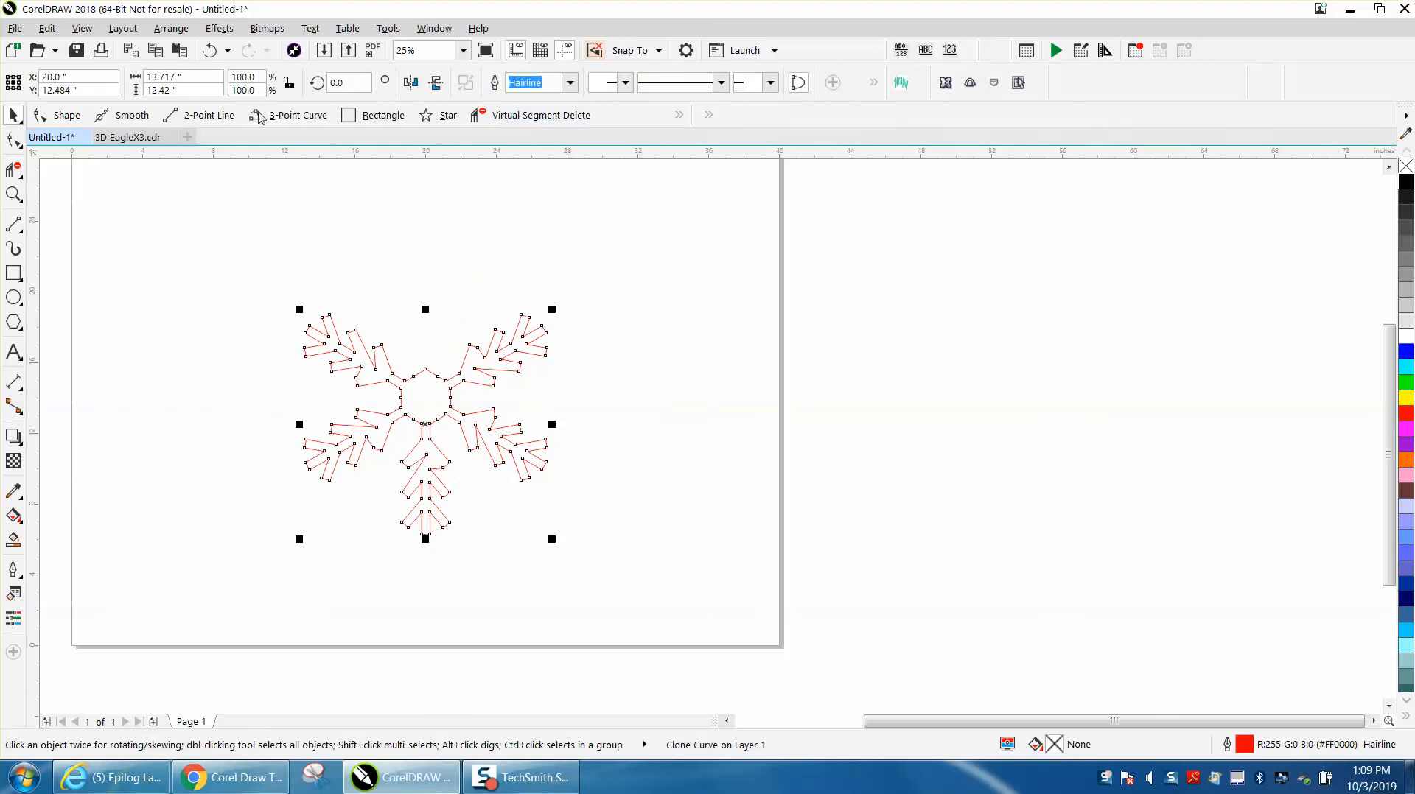
{"action": "left_click", "coordinate": [210, 50]}
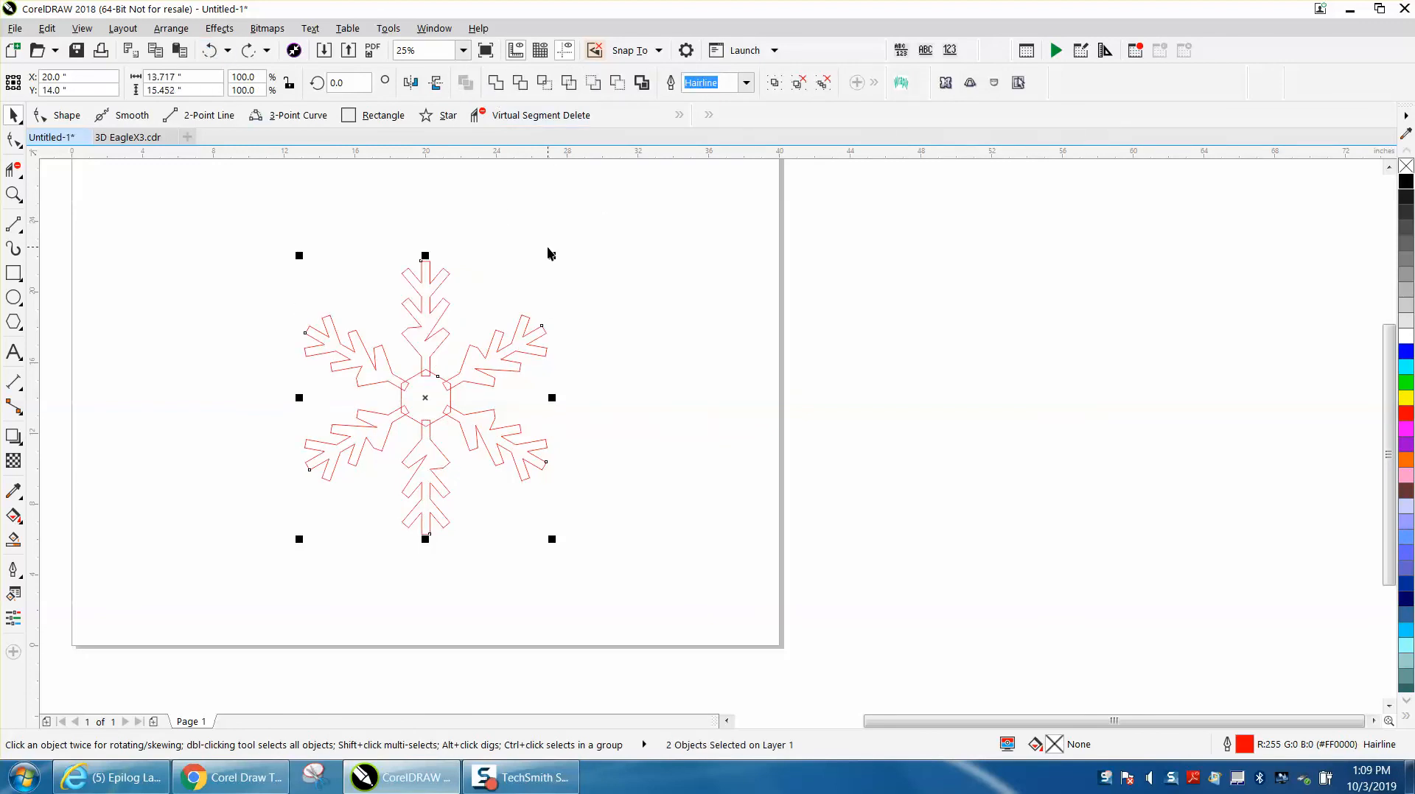
- Ungroup the six snowflake branches
{"action": "left_click", "coordinate": [547, 251]}
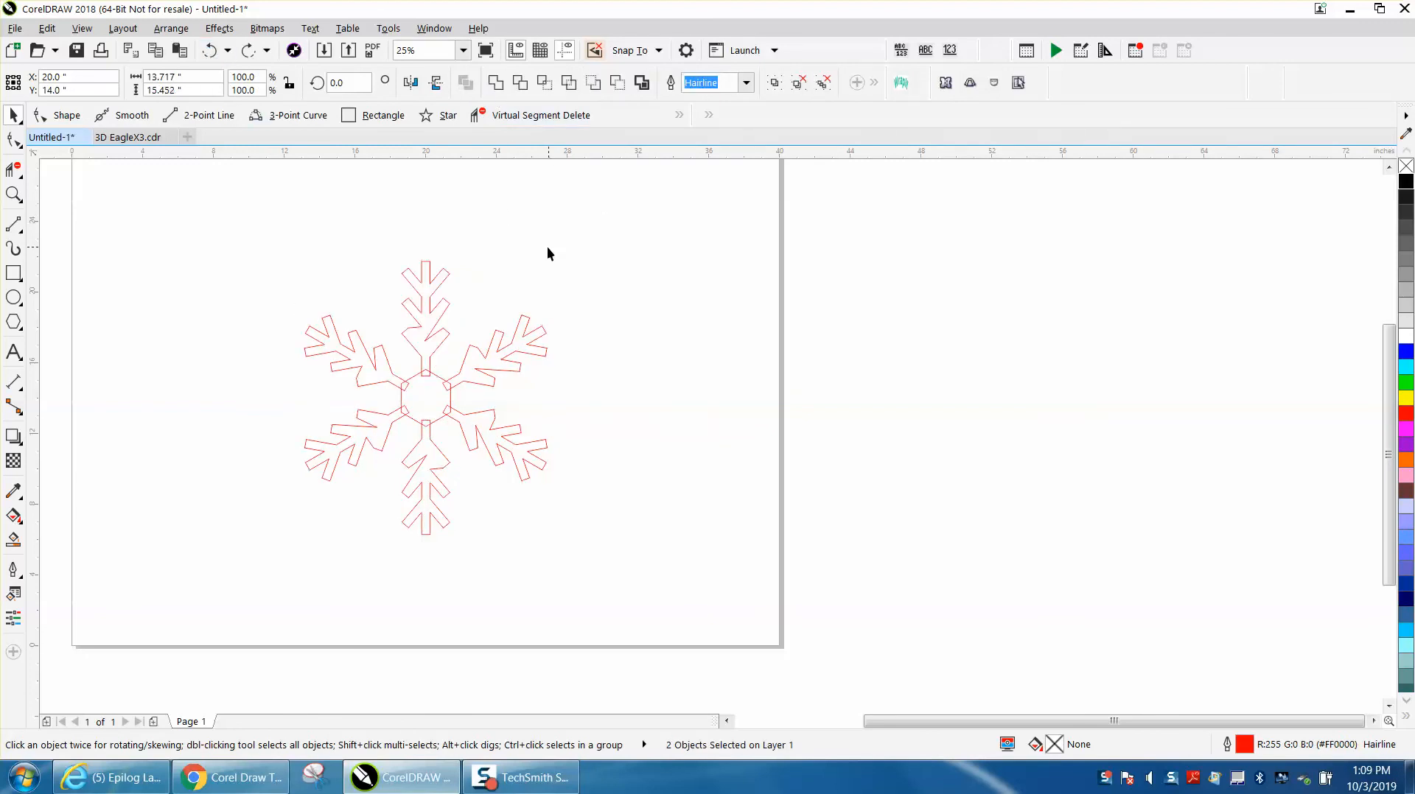
{"action": "left_click", "coordinate": [443, 278]}
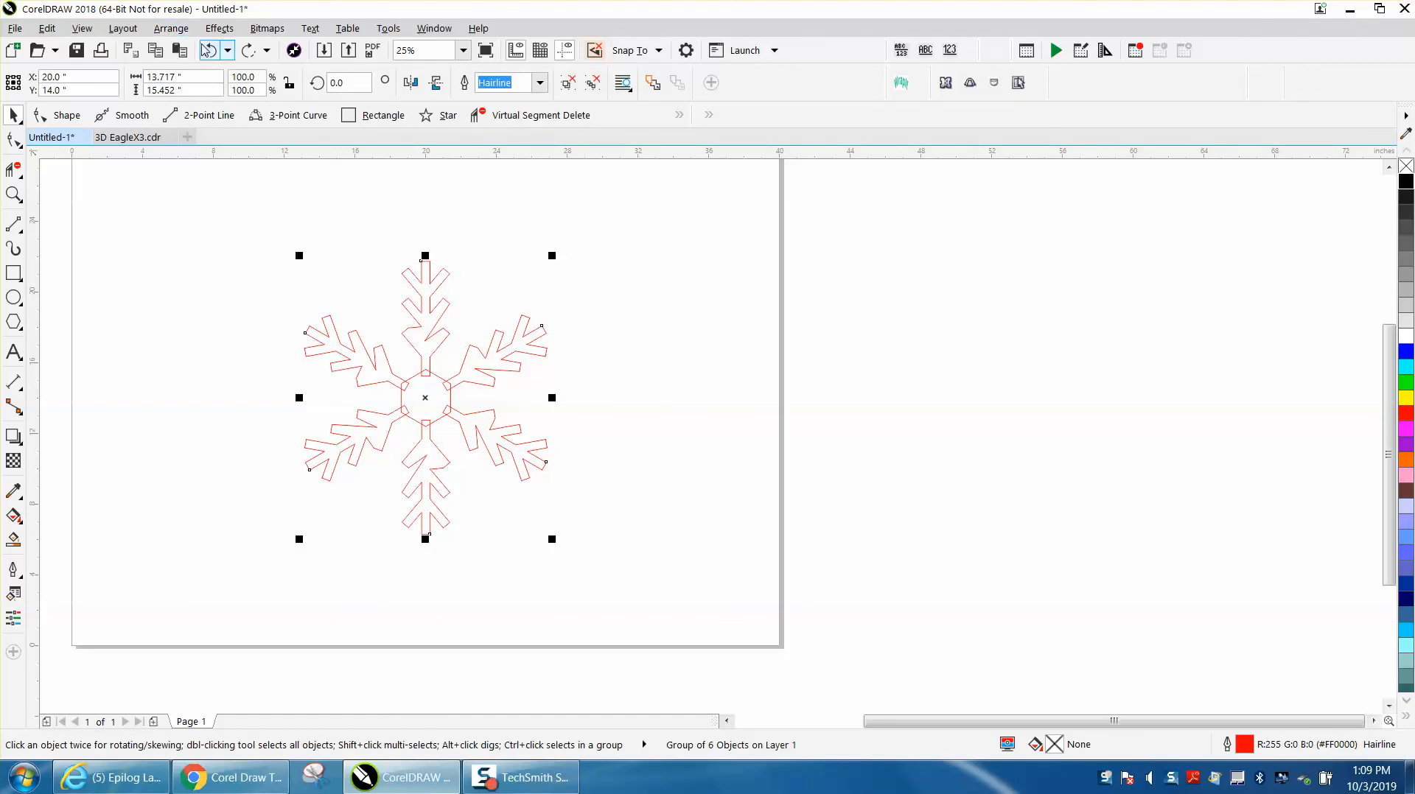
{"action": "left_click", "coordinate": [177, 29]}
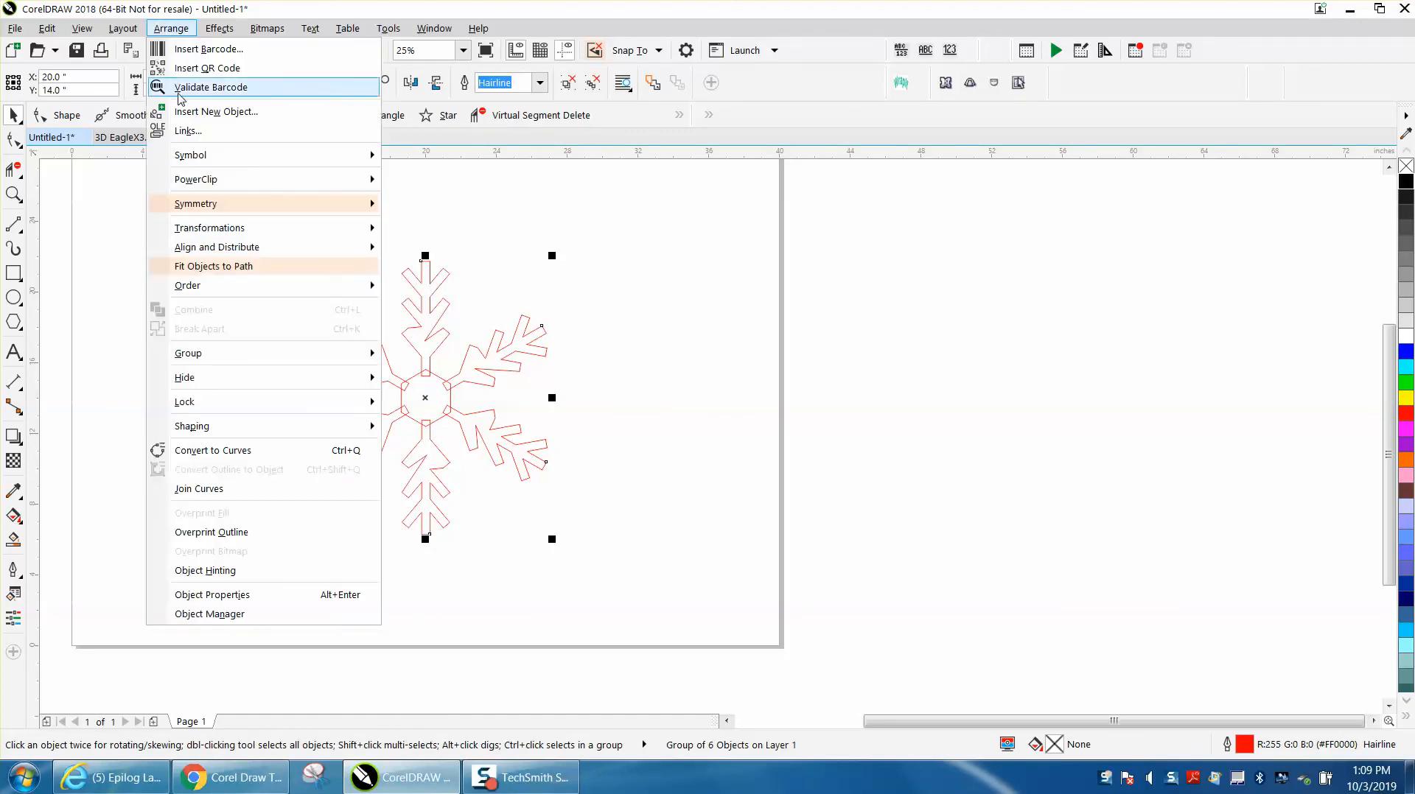
{"action": "mouse_move", "coordinate": [205, 361]}
{"action": "left_click", "coordinate": [411, 374]}
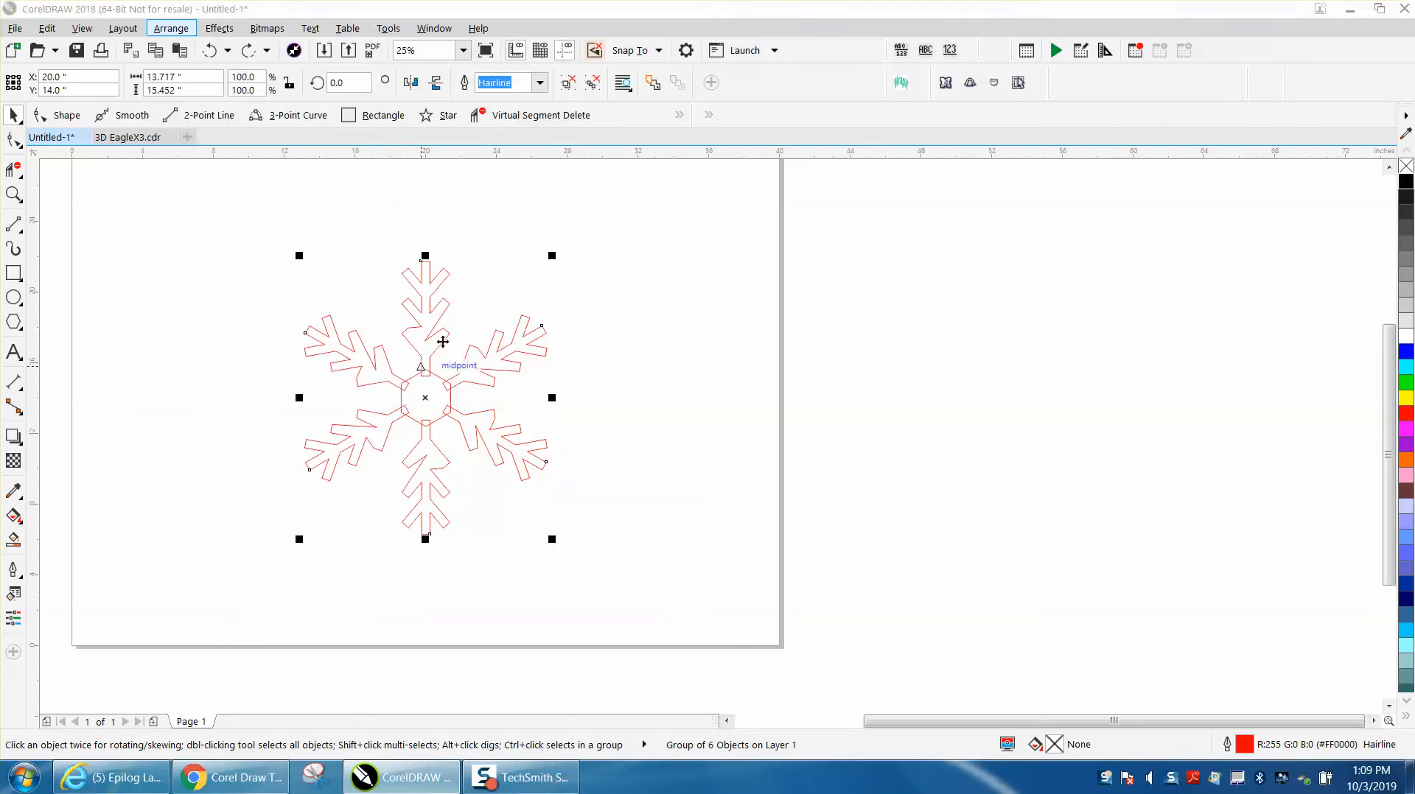
{"action": "left_click", "coordinate": [448, 302]}
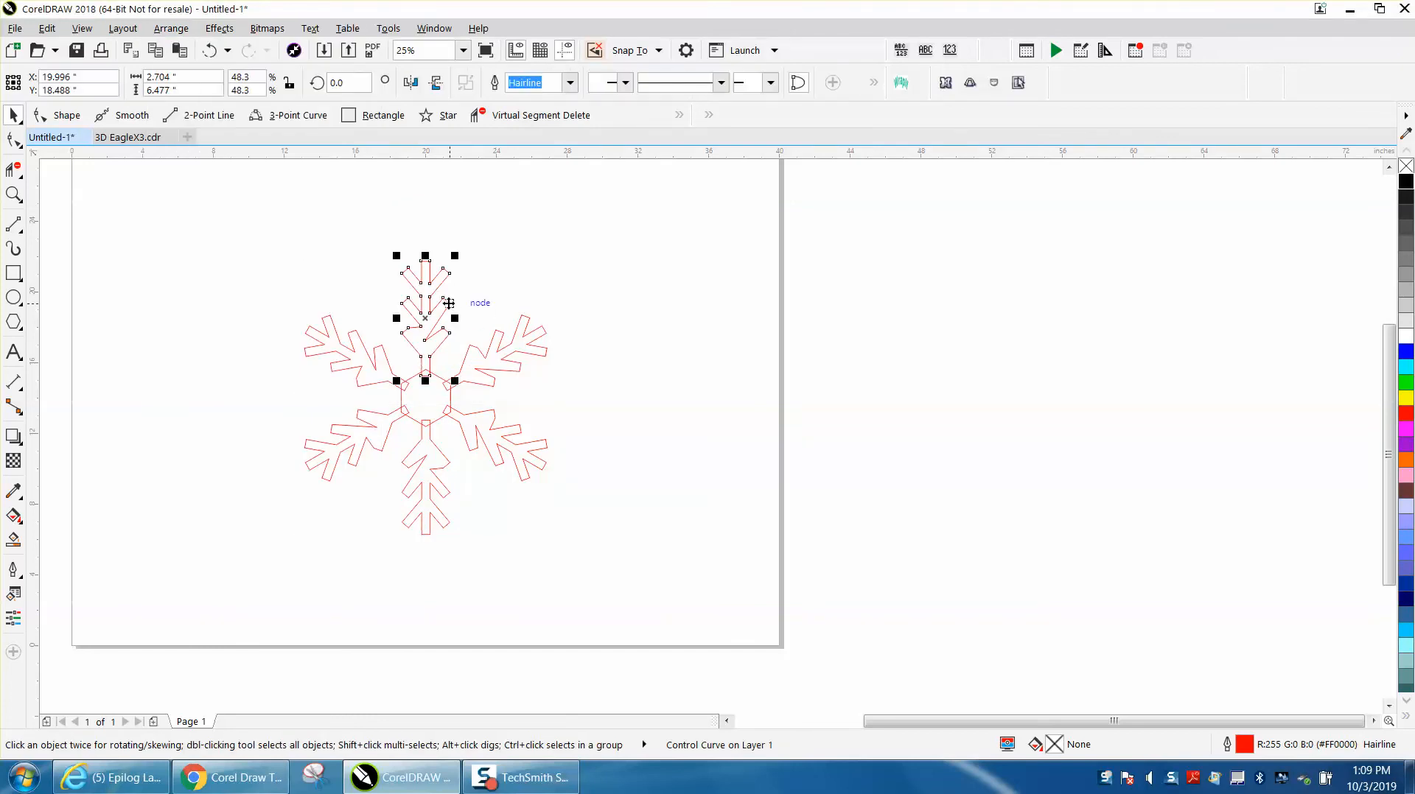
{"action": "left_click", "coordinate": [598, 242]}
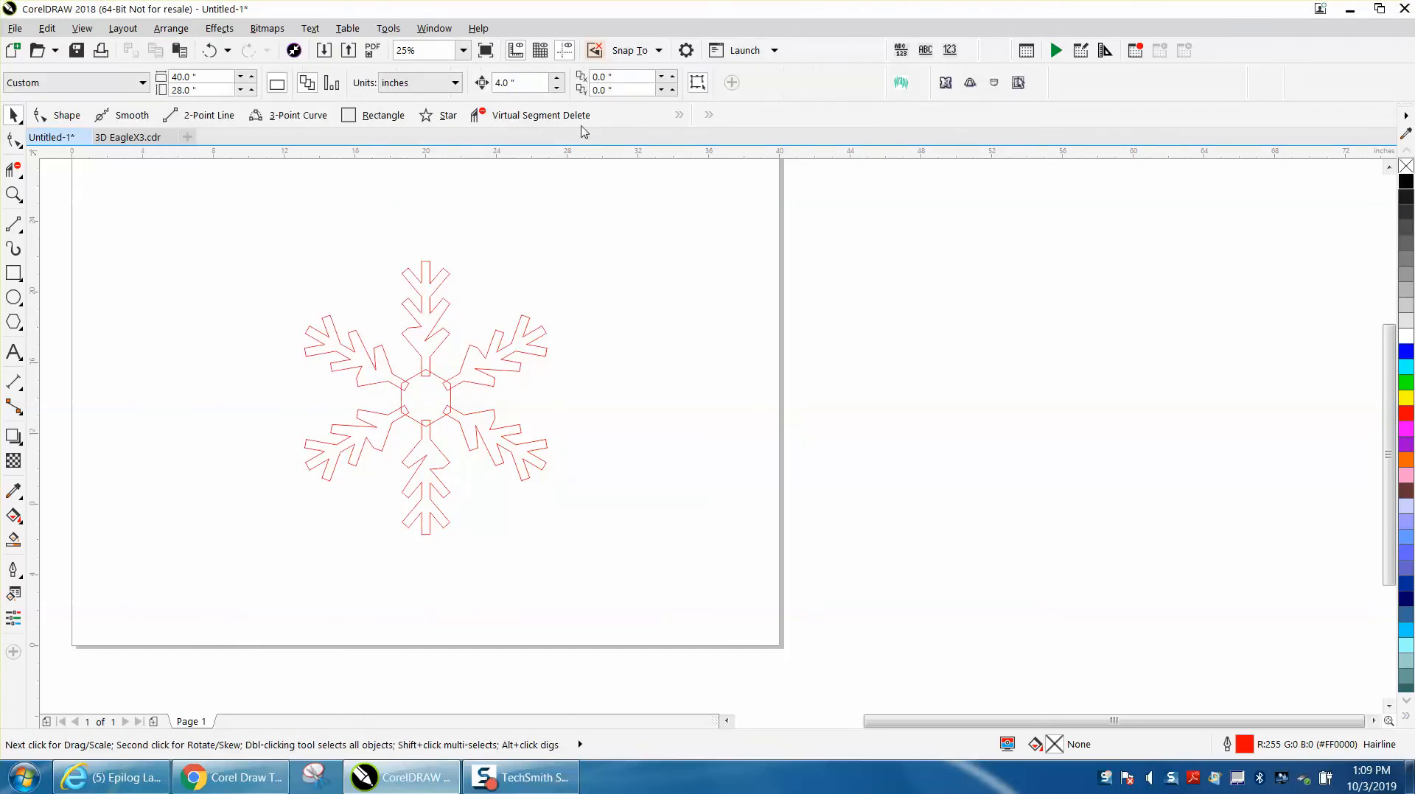
- Move the original top branch 12 inches right, clear of the snowflake, and create a black-filled copy of it with Smart Fill
{"action": "left_click", "coordinate": [436, 288]}
{"action": "key", "text": "Right"}
{"action": "key", "text": "Right"}
{"action": "key", "text": "Right"}
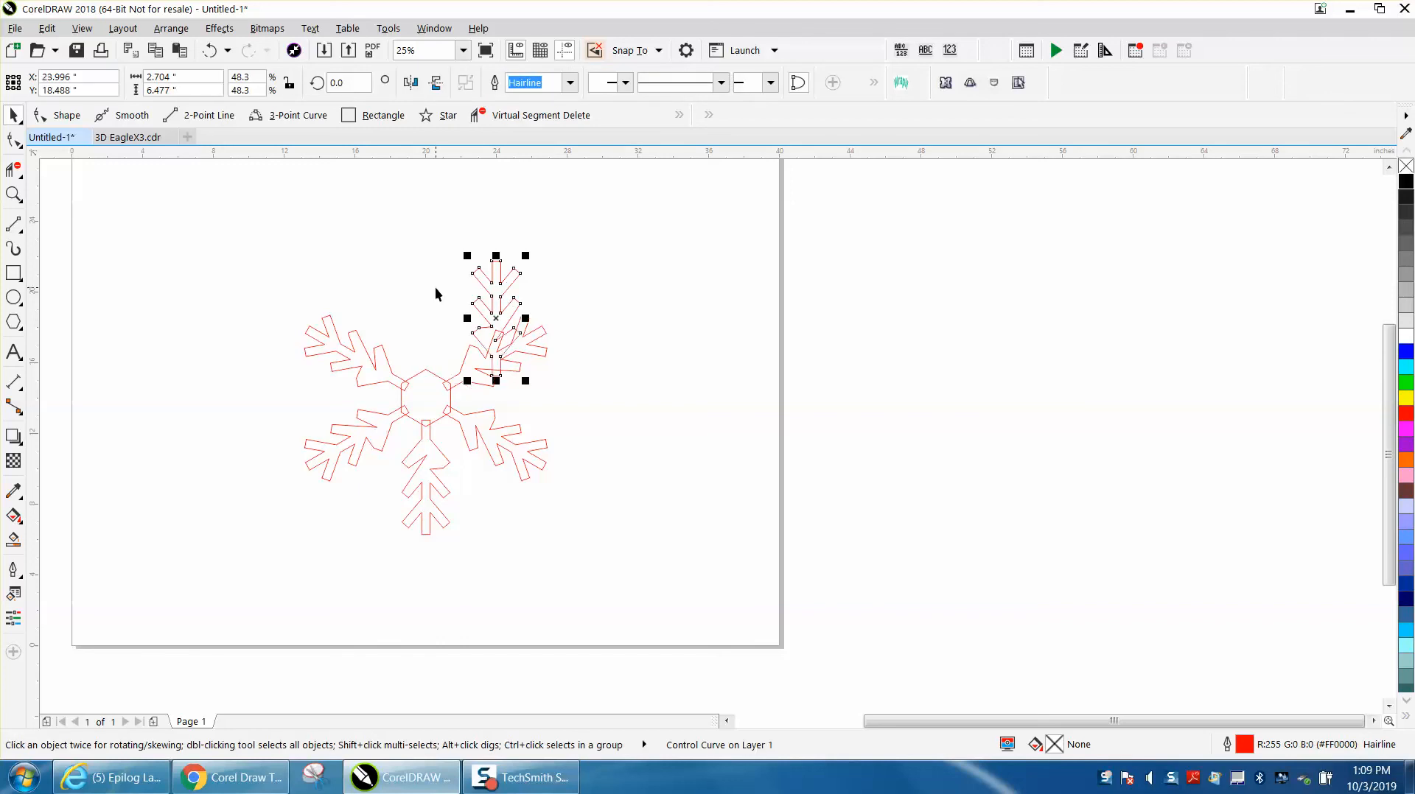
{"action": "left_click", "coordinate": [14, 539]}
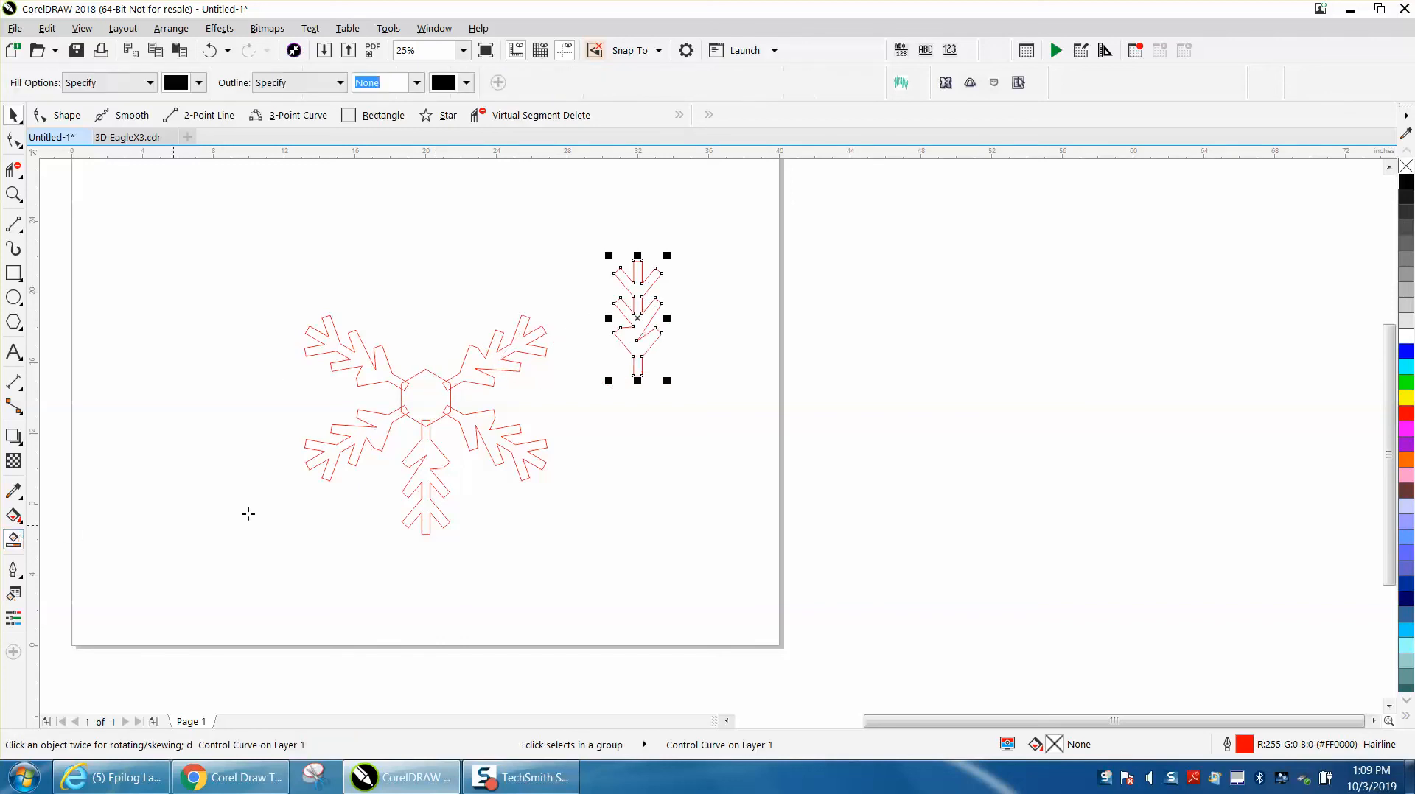
{"action": "left_click", "coordinate": [637, 346]}
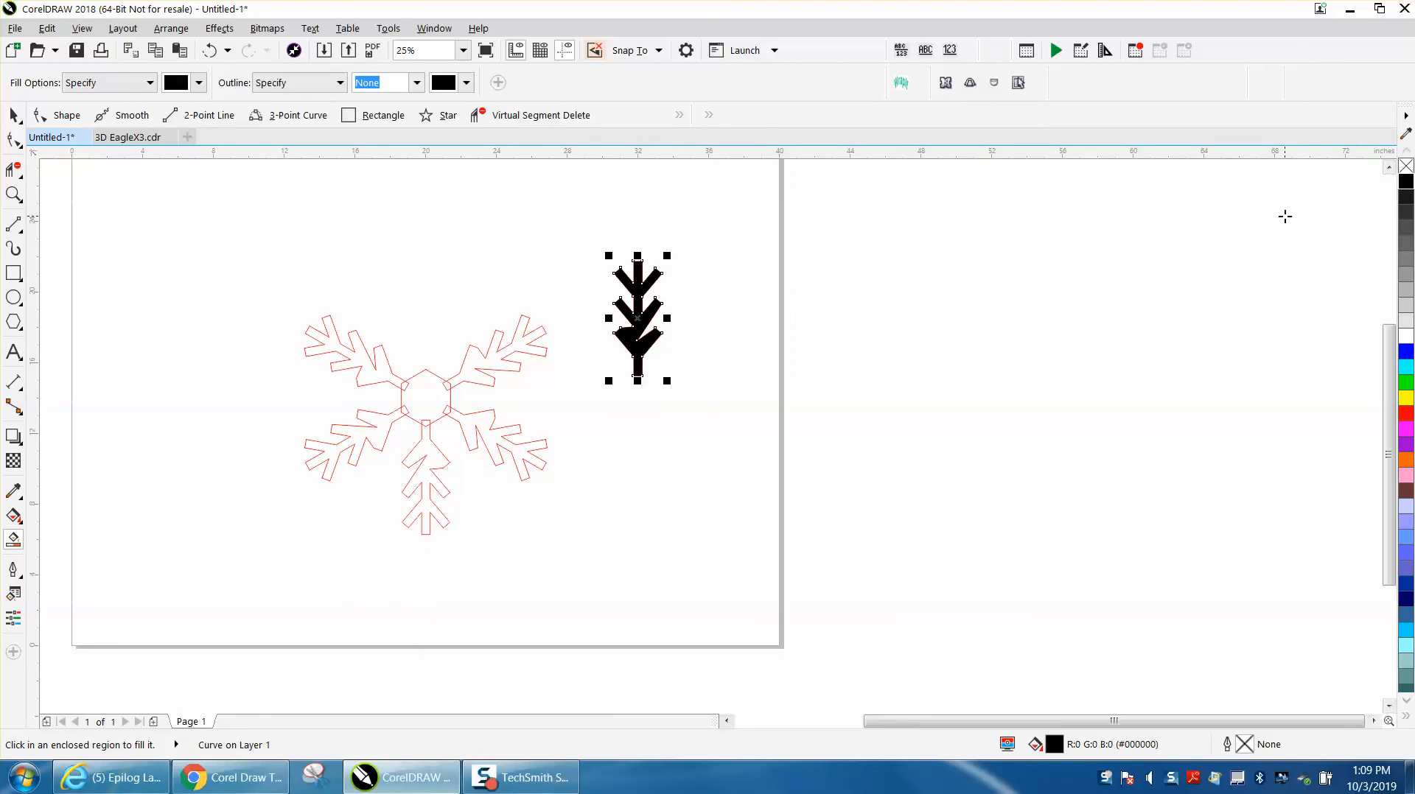
- Move the filled copy 12 inches left into the snowflake's top gap and give it no fill and a red outline
{"action": "key", "text": "Left"}
{"action": "key", "text": "Left"}
{"action": "key", "text": "Left"}
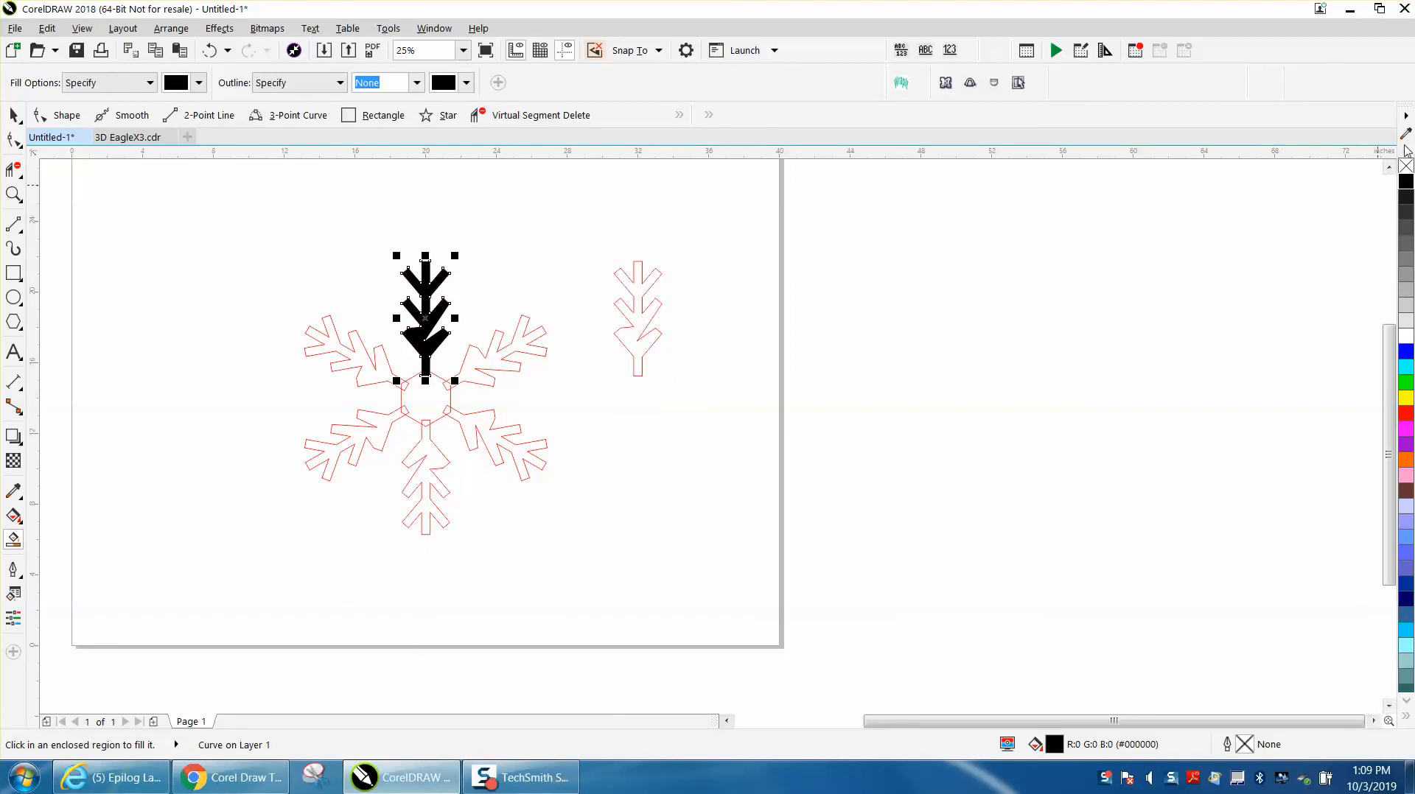
{"action": "left_click", "coordinate": [1406, 166]}
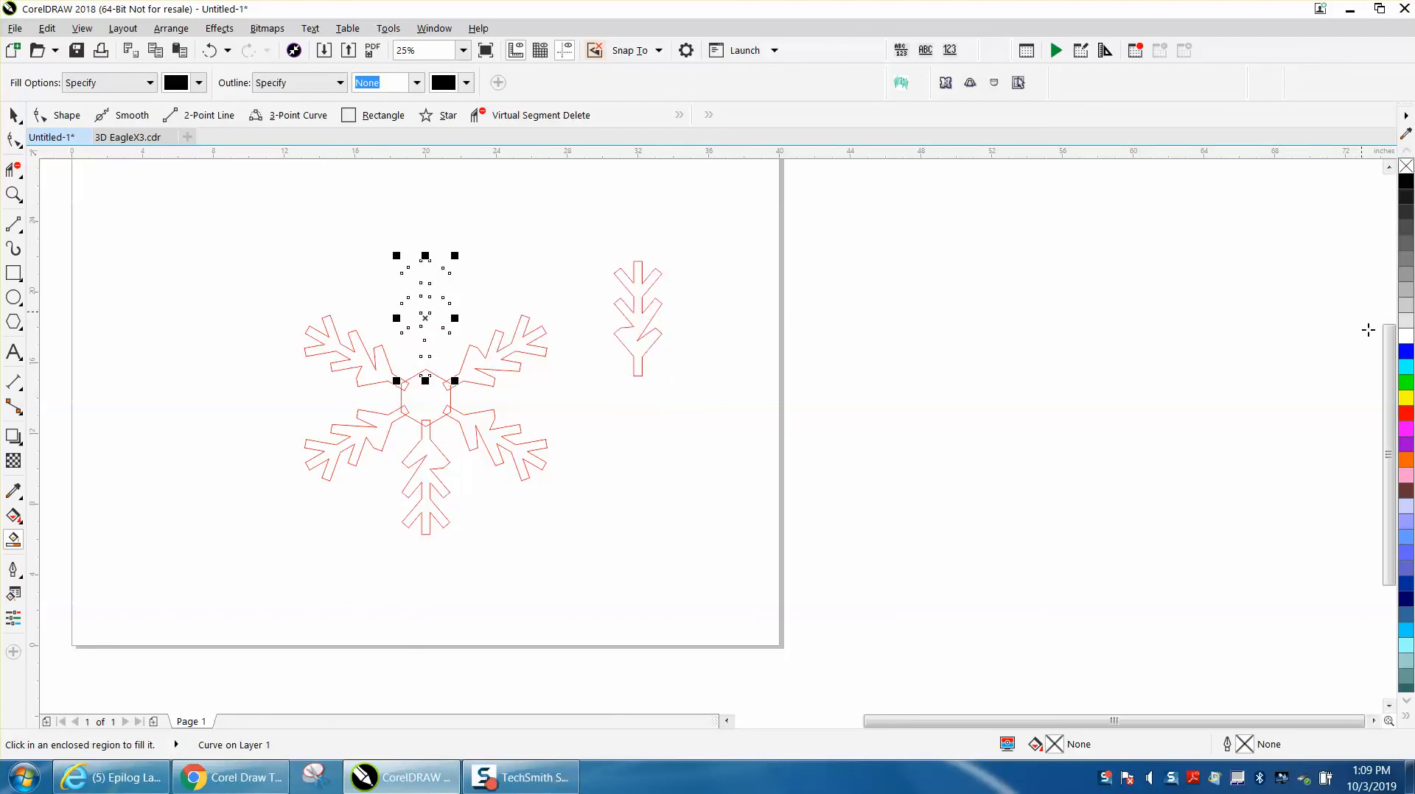
{"action": "right_click", "coordinate": [1405, 413]}
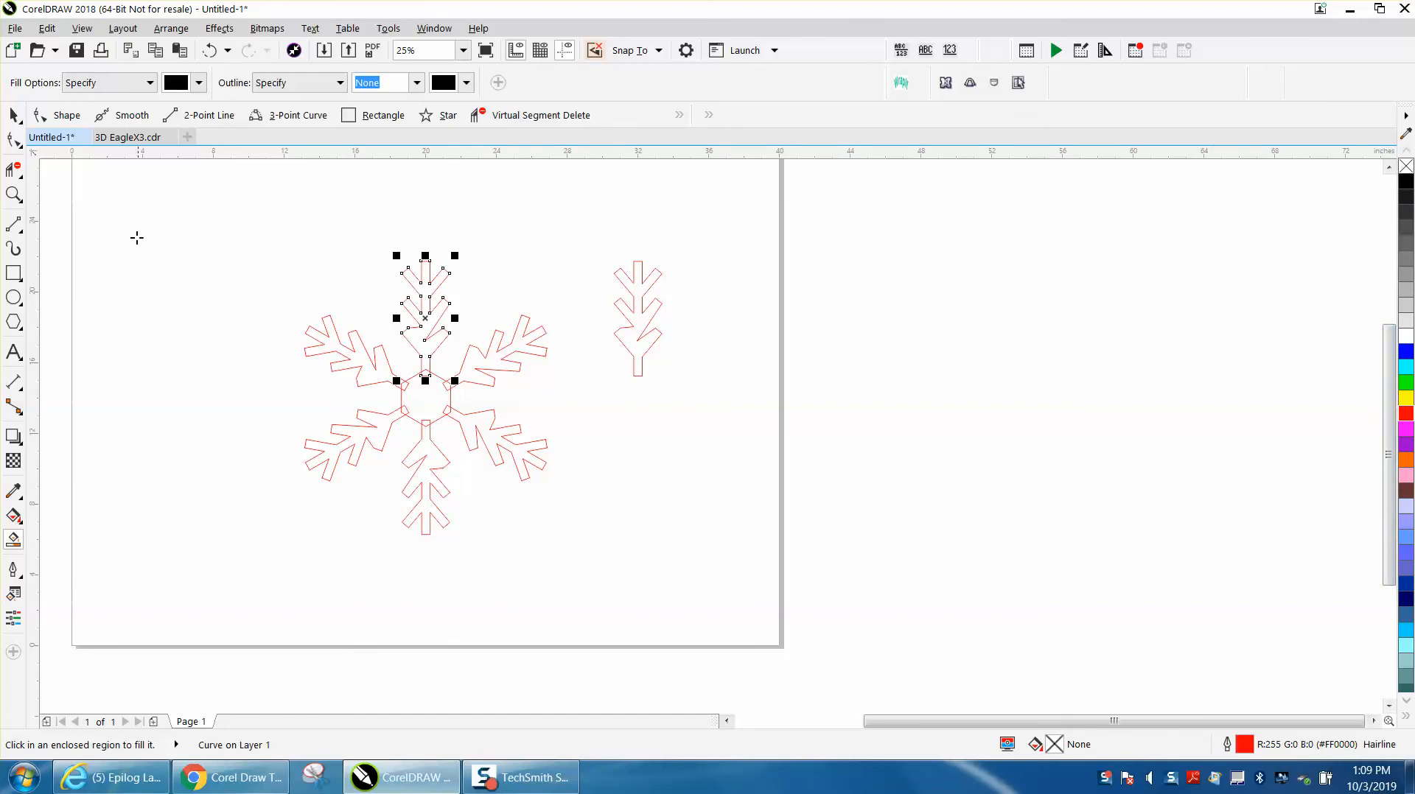
- Weld the six snowflake branches and the central hexagon into one outline, leaving out the separate branch
{"action": "left_click", "coordinate": [14, 115]}
{"action": "left_click_drag", "start_coordinate": [270, 215], "coordinate": [562, 520]}
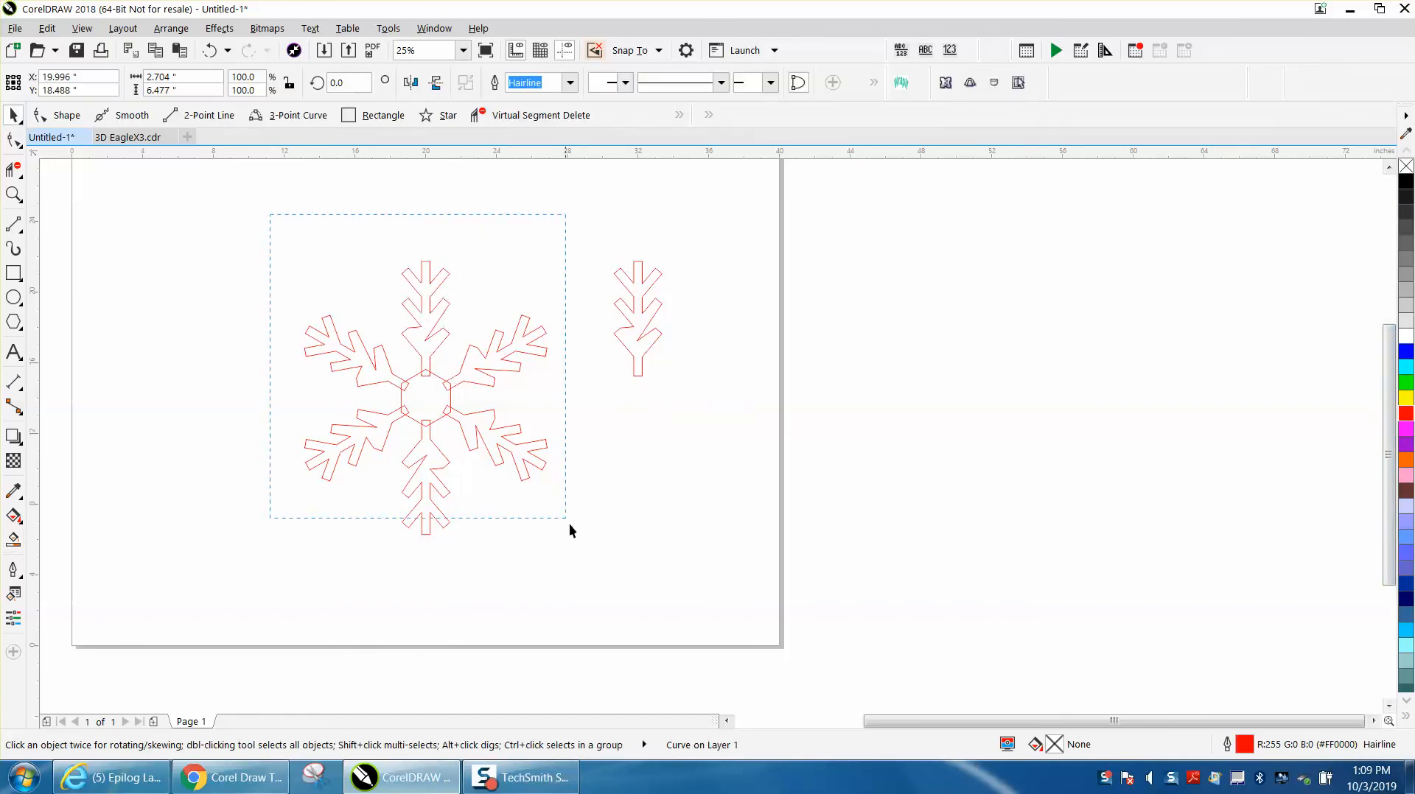
{"action": "left_click_drag", "start_coordinate": [601, 582], "coordinate": [601, 583]}
{"action": "left_click", "coordinate": [496, 82]}
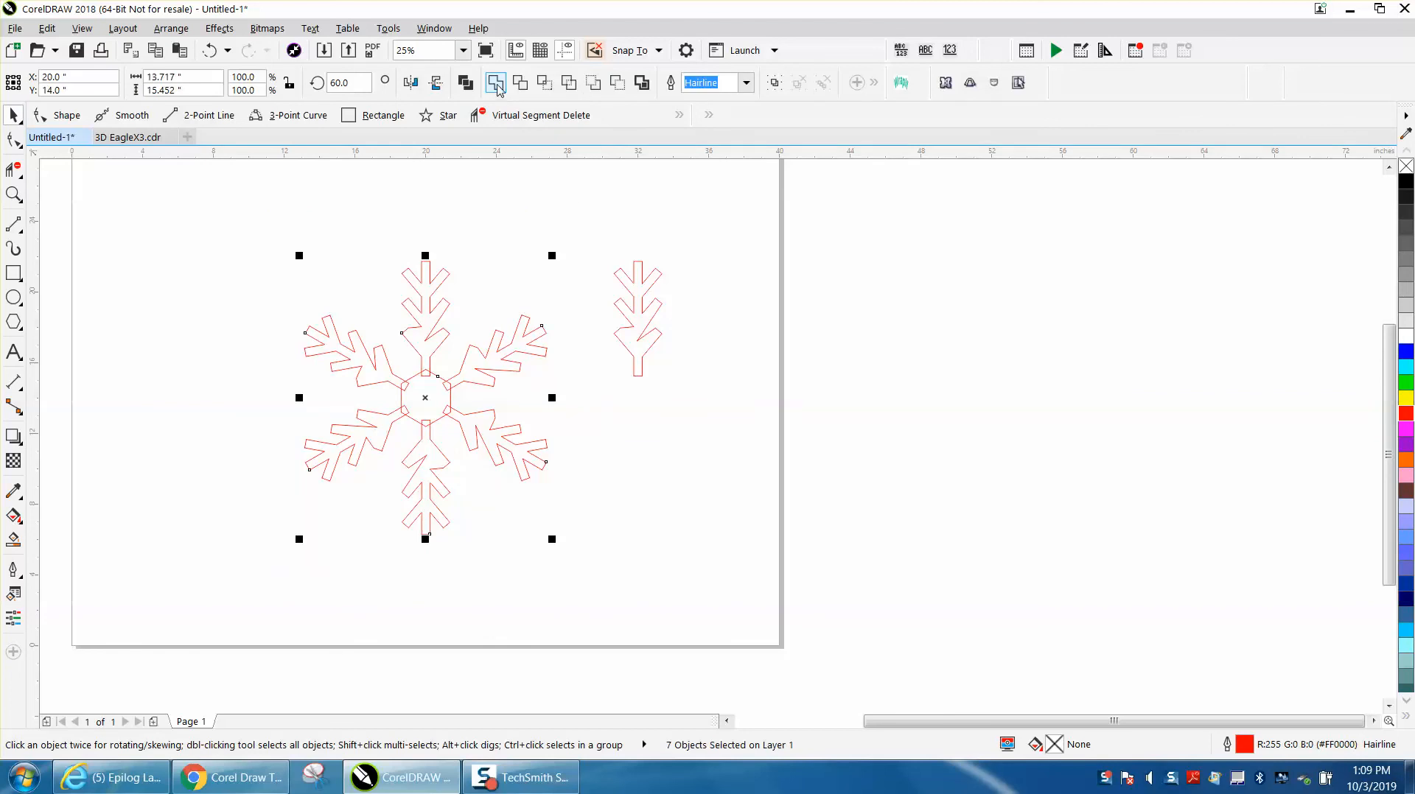
{"action": "left_click", "coordinate": [572, 230]}
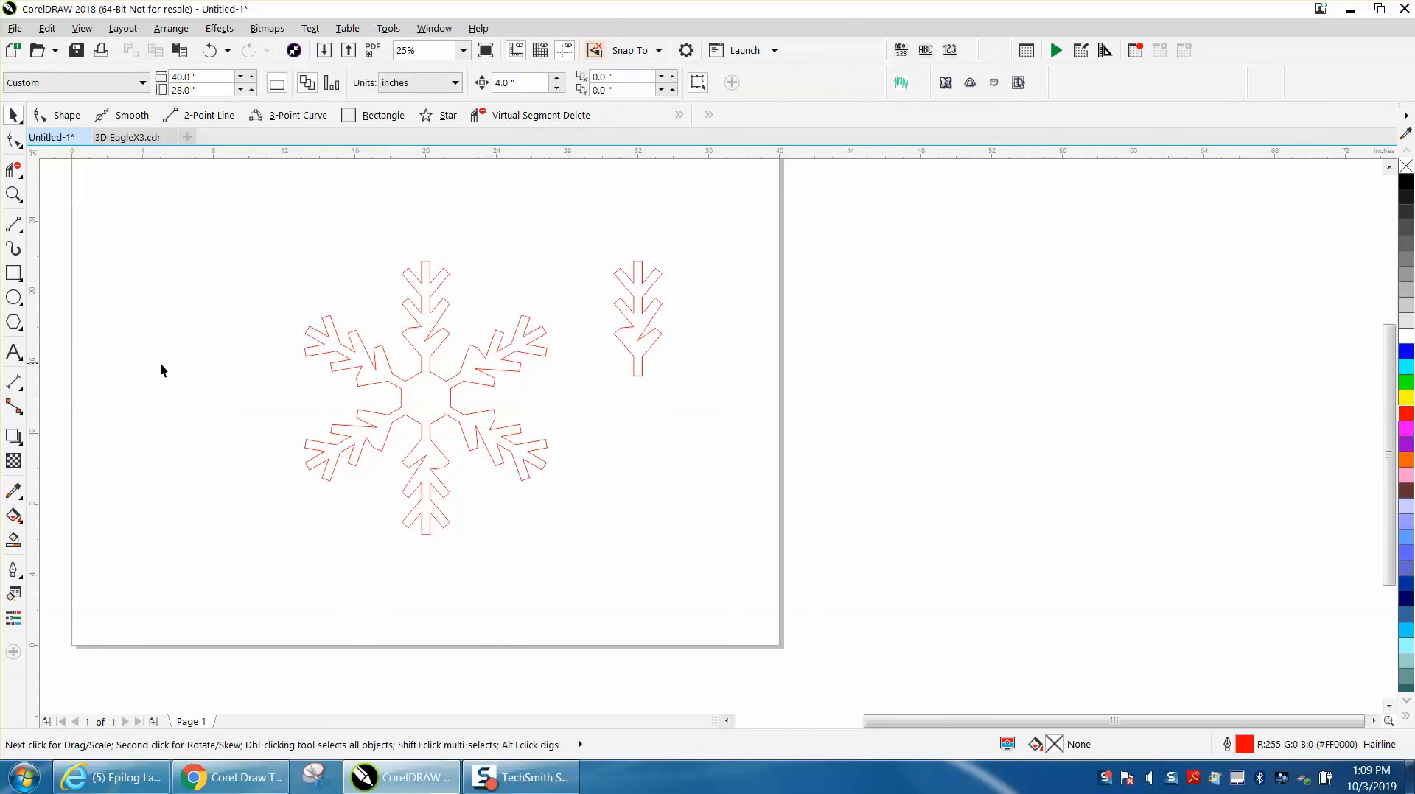
- Draw a six-sided polygon about 1.5 by 1.75 inches and centre it on the page inside the snowflake
{"action": "left_click", "coordinate": [13, 322]}
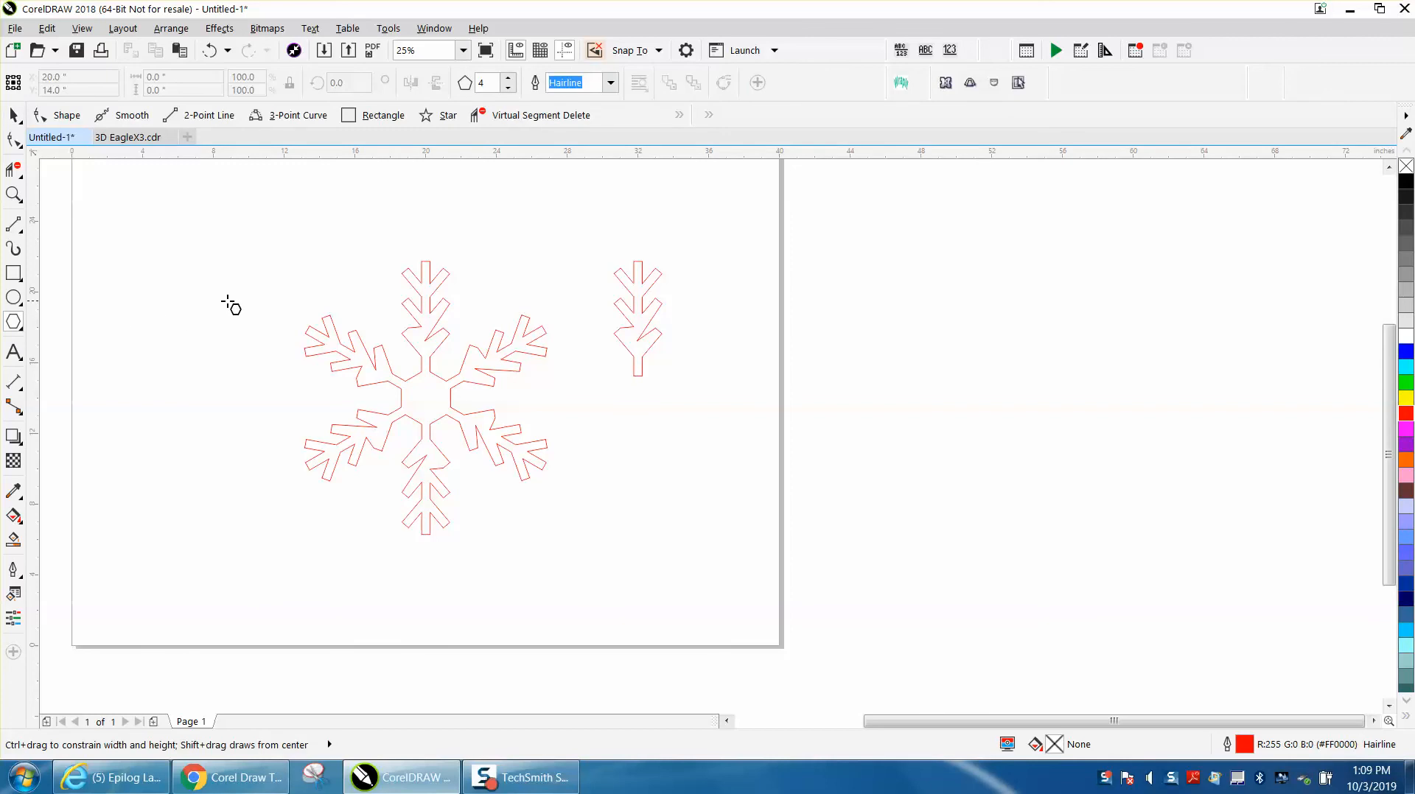
{"action": "left_click_drag", "start_coordinate": [232, 299], "coordinate": [201, 329]}
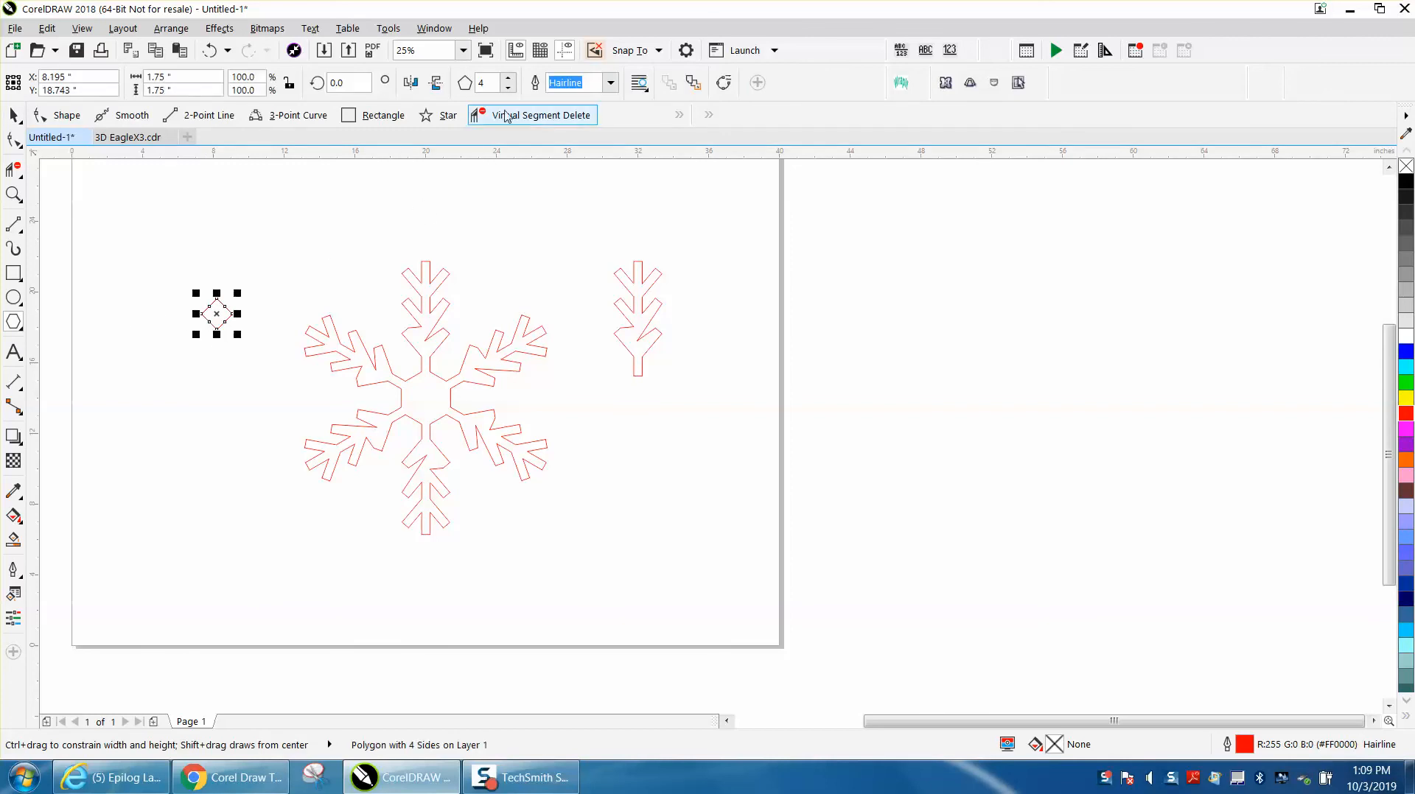
{"action": "left_click", "coordinate": [508, 78]}
{"action": "left_click", "coordinate": [509, 78]}
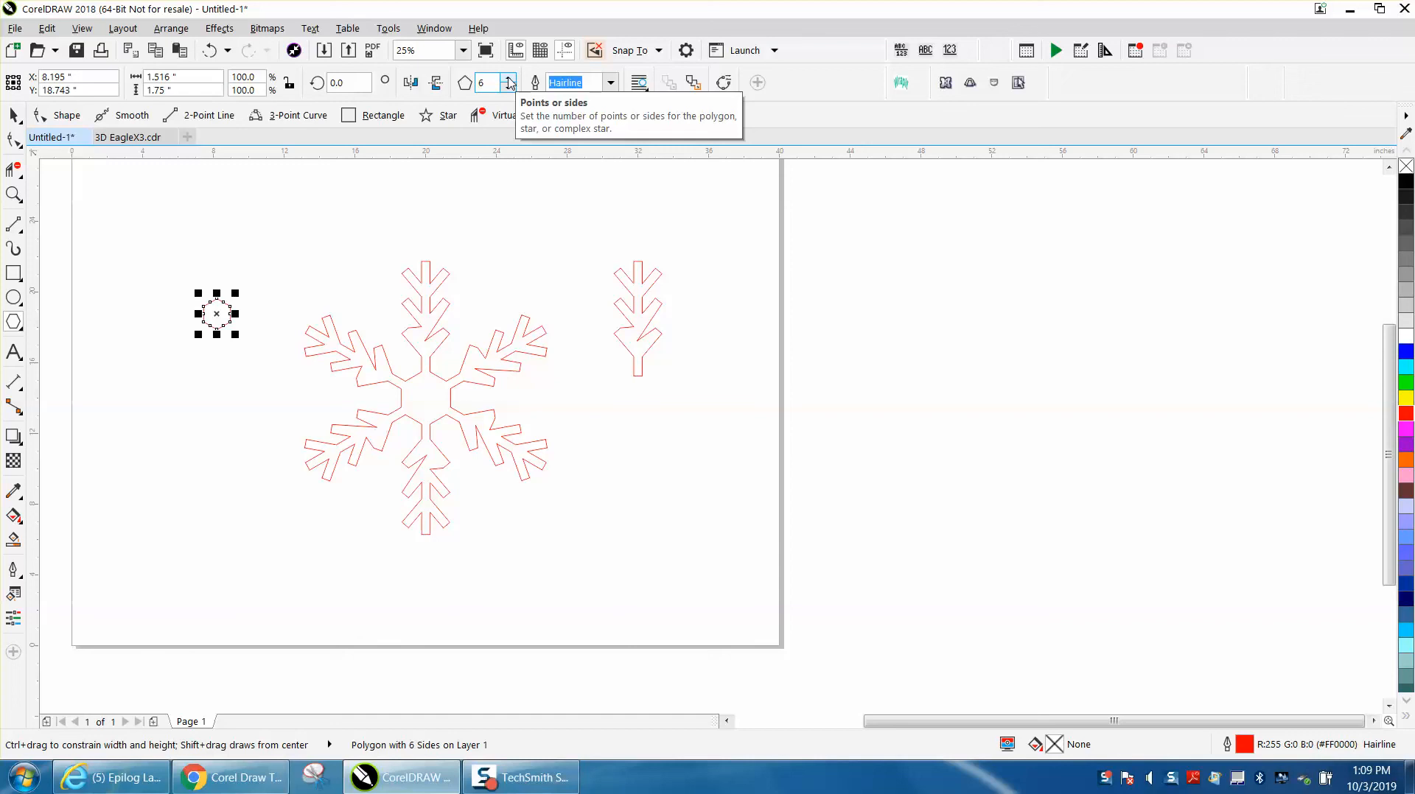
{"action": "key", "text": "p"}
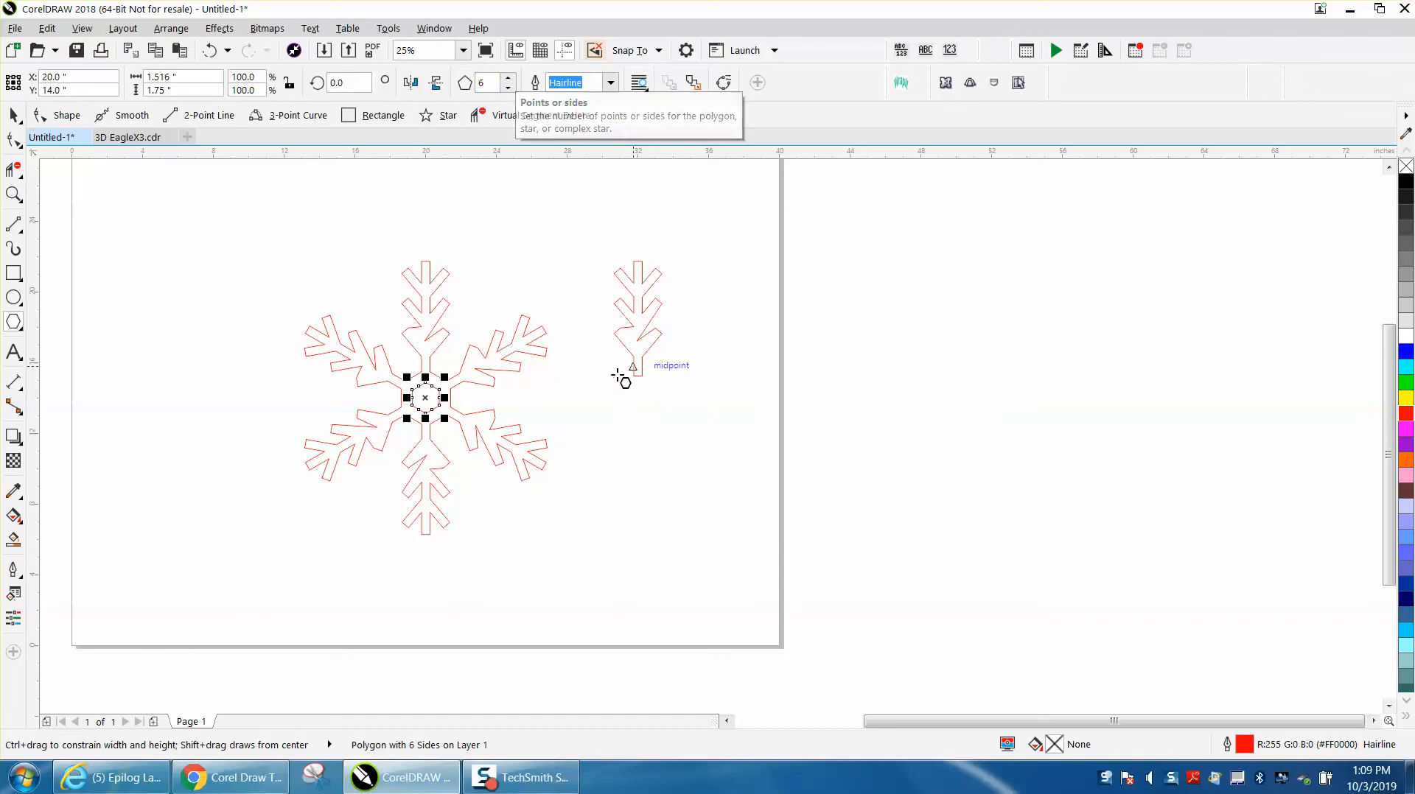
{"action": "left_click", "coordinate": [598, 393]}
- Use Smart Fill to fill the area between the snowflake outline and the inner hexagon with black
{"action": "left_click", "coordinate": [13, 194]}
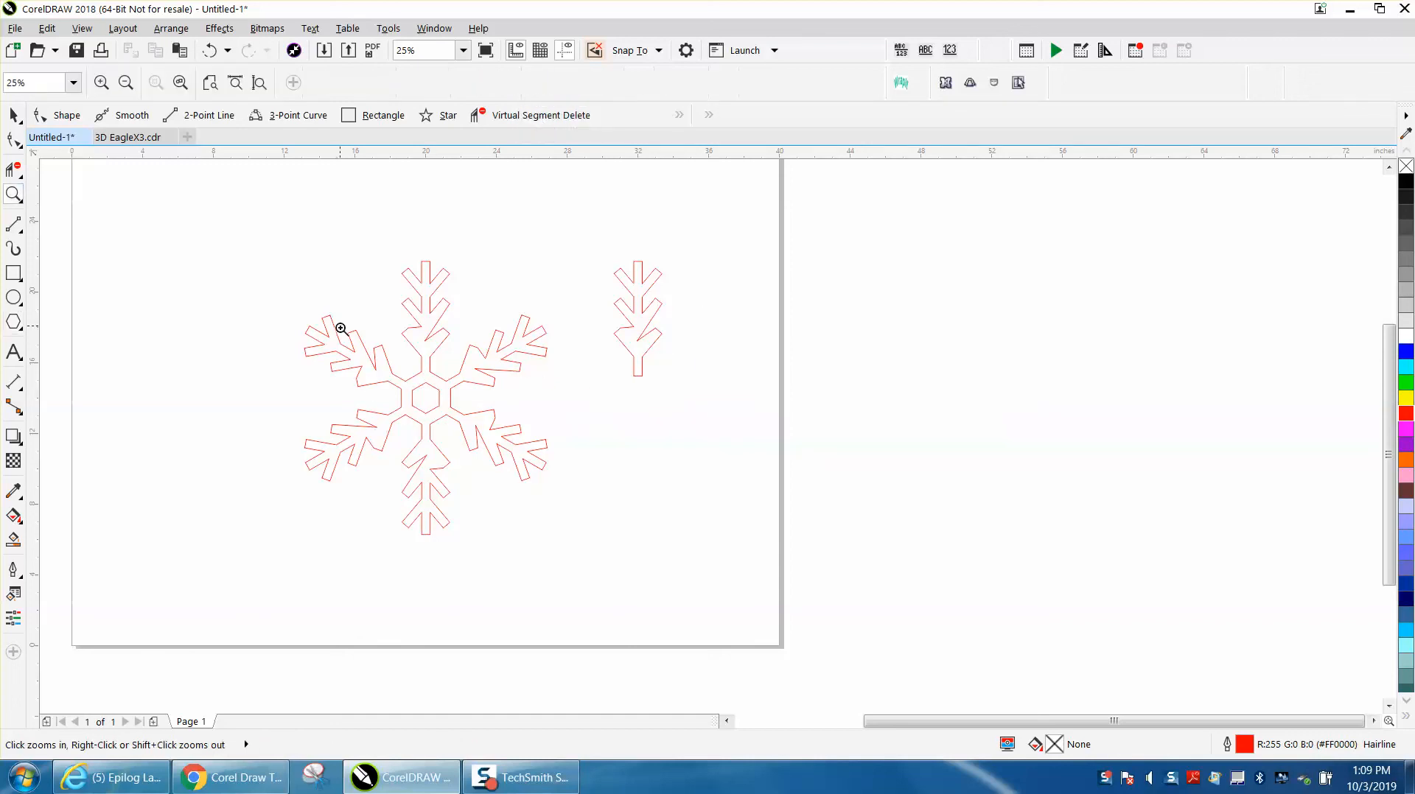
{"action": "left_click", "coordinate": [593, 497]}
{"action": "right_click", "coordinate": [546, 454]}
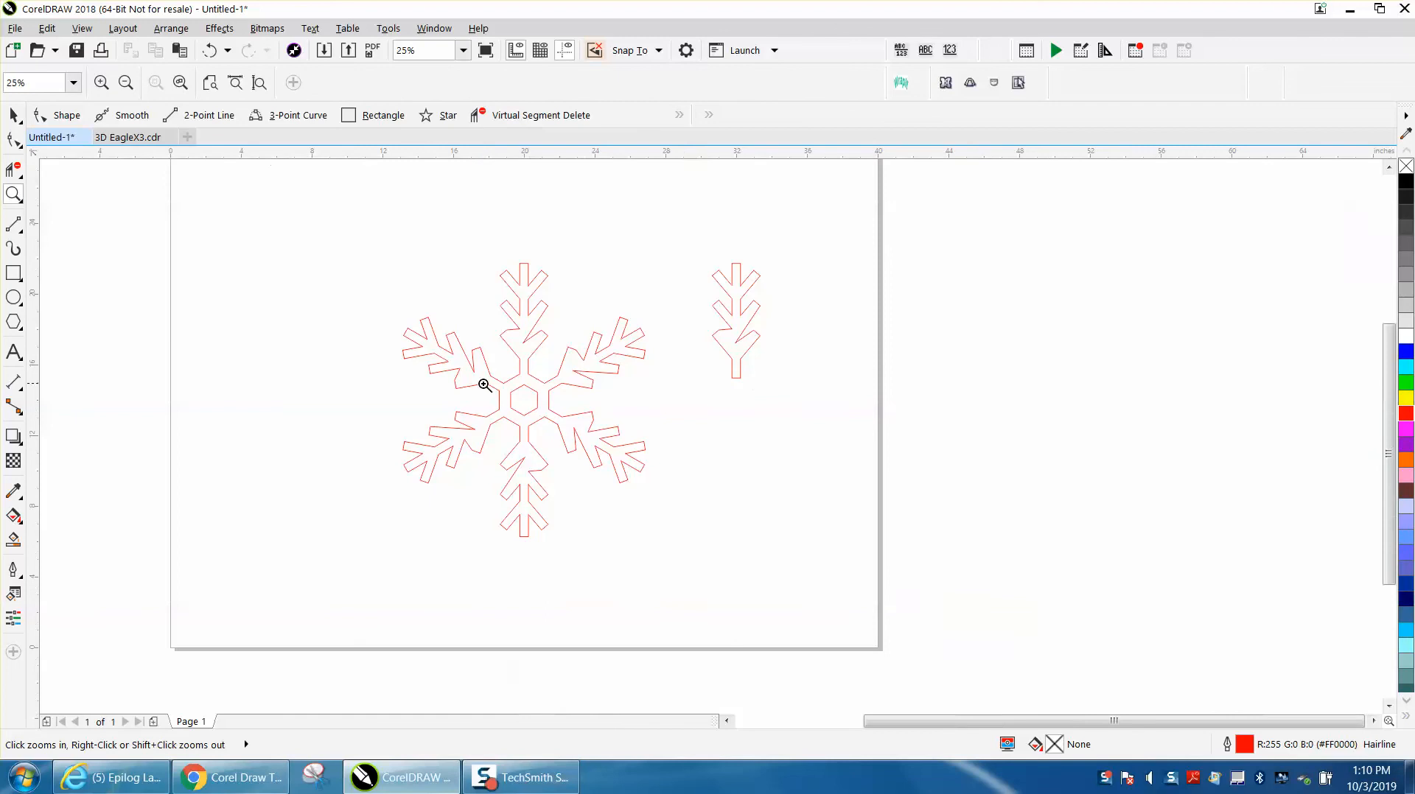
{"action": "left_click", "coordinate": [13, 115]}
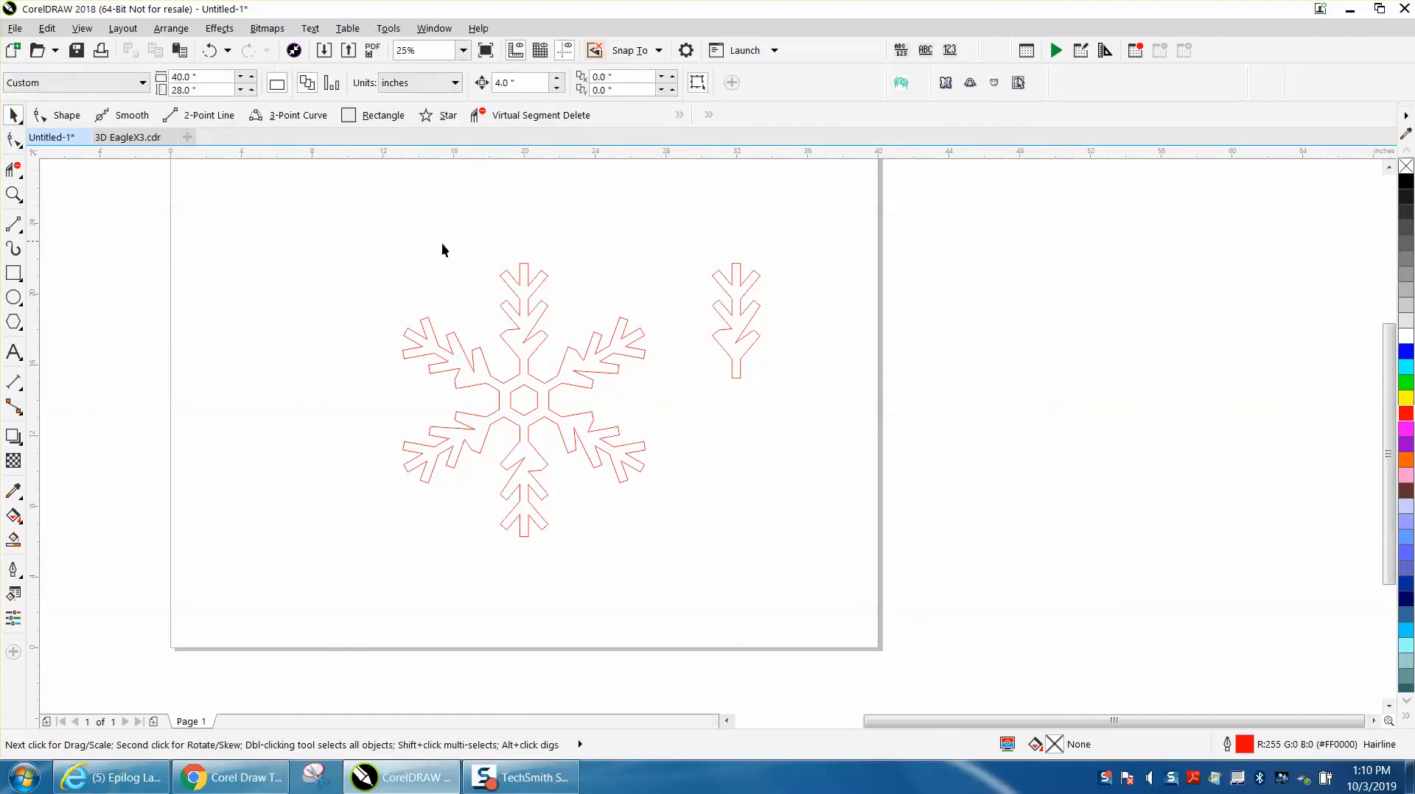
{"action": "left_click_drag", "start_coordinate": [370, 247], "coordinate": [920, 574]}
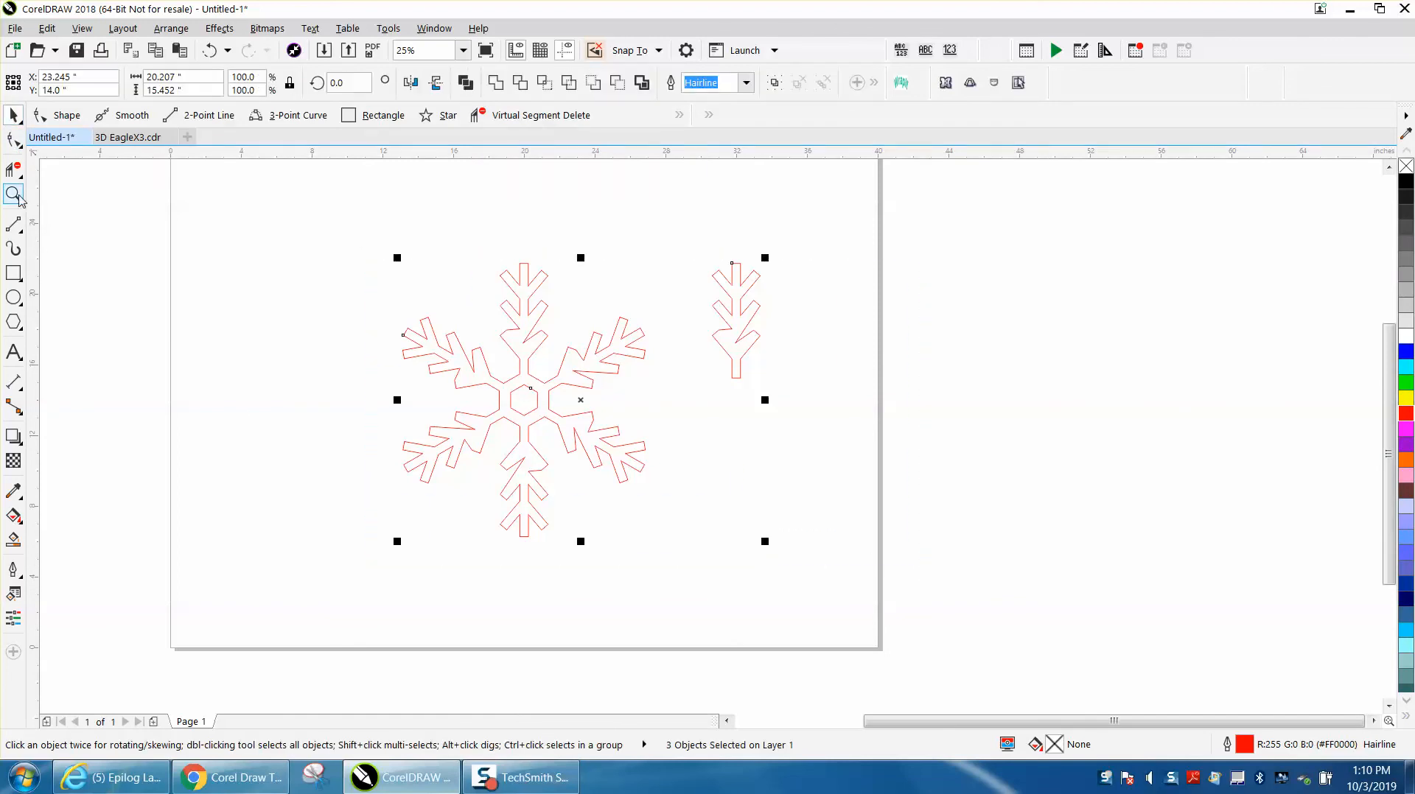
{"action": "left_click", "coordinate": [13, 194]}
{"action": "left_click_drag", "start_coordinate": [376, 249], "coordinate": [698, 533]}
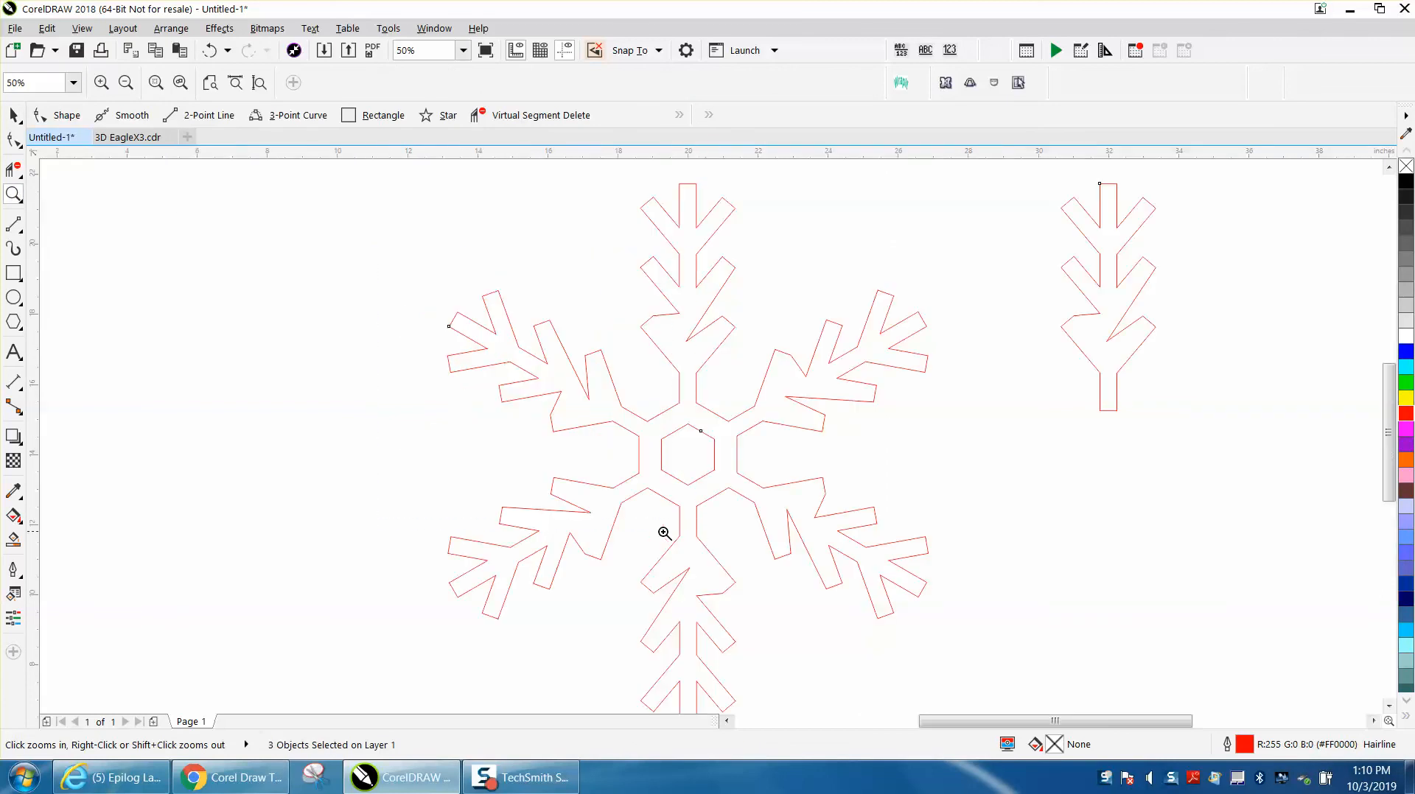
{"action": "left_click", "coordinate": [14, 539]}
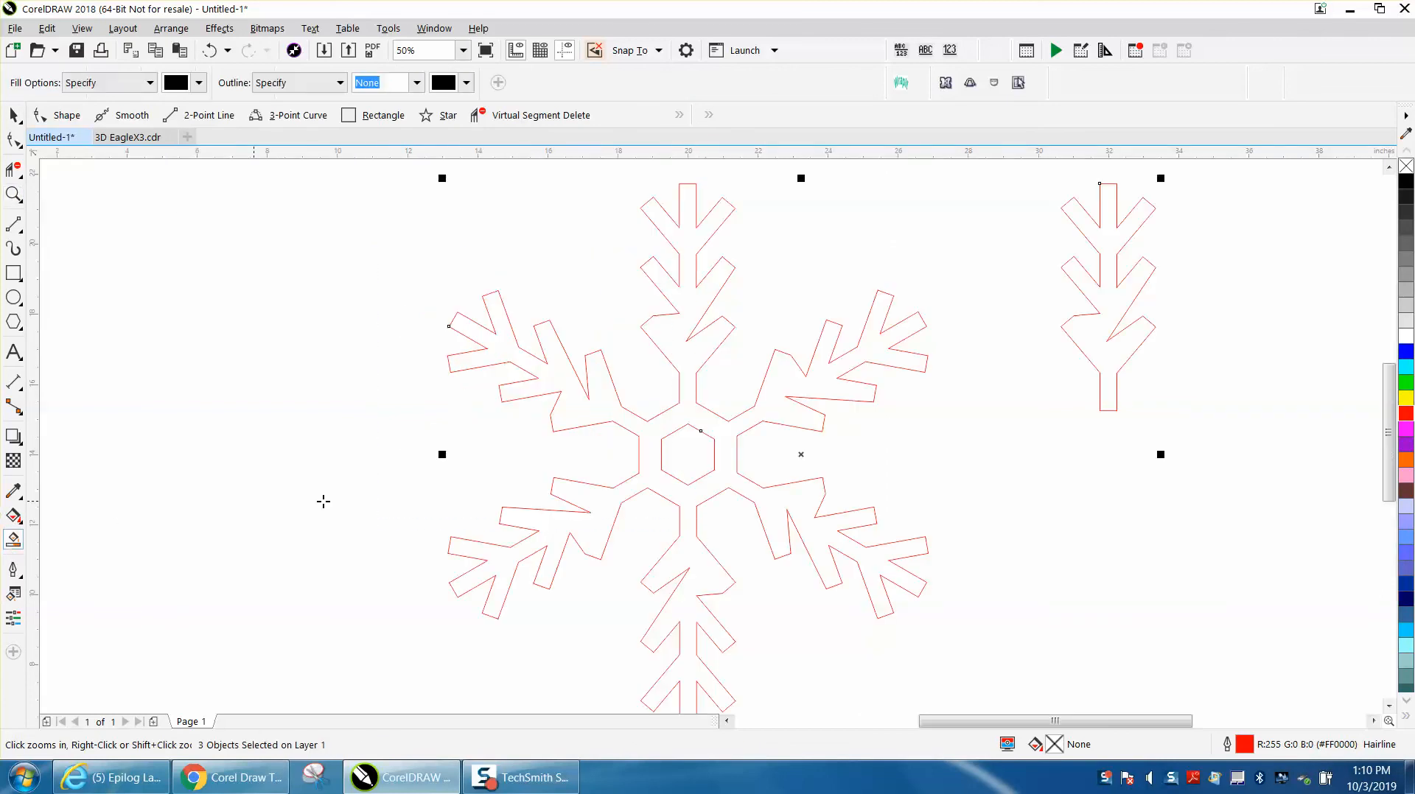
{"action": "left_click", "coordinate": [647, 437]}
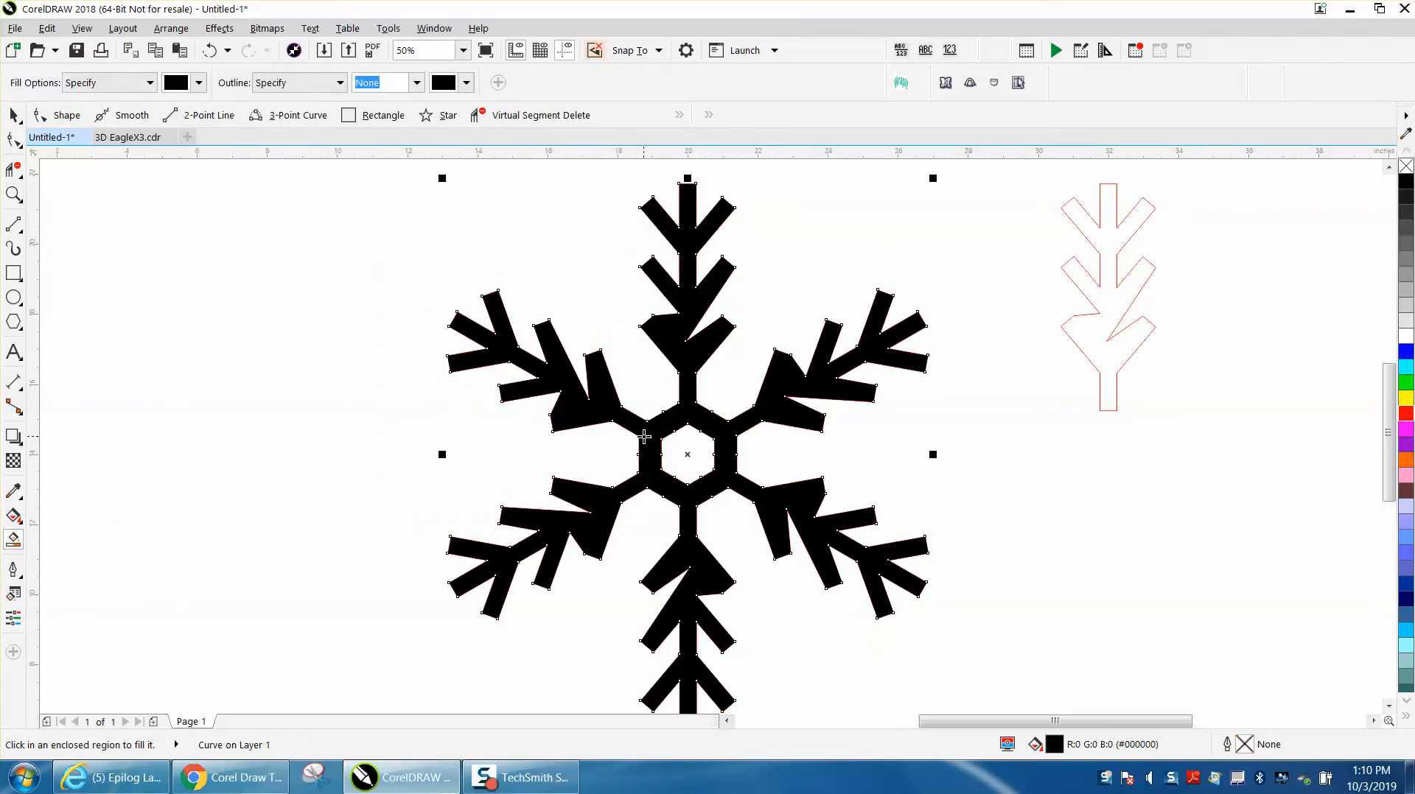